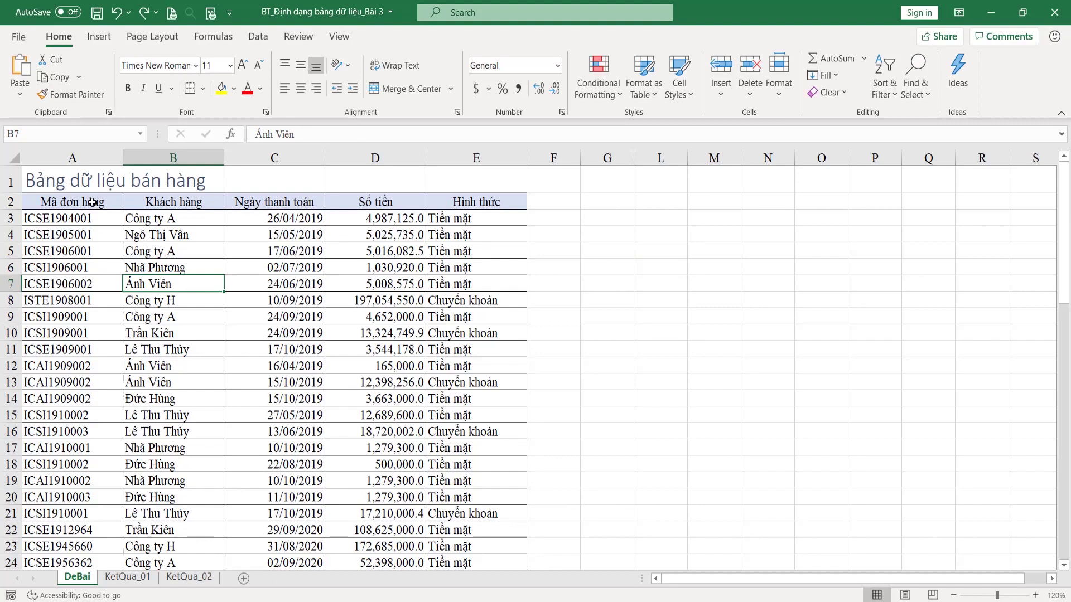
Review the sales table by selecting the header rows 1–2 and scrolling through the records.
drag(92, 202, 484, 481)
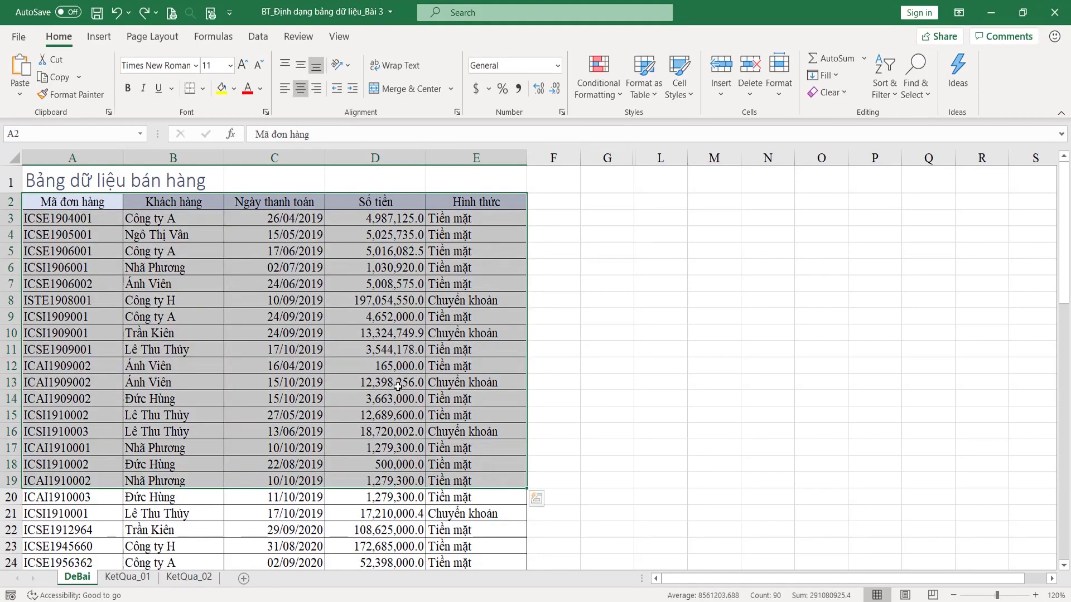
click(397, 386)
scroll(398, 385, down, 6)
scroll(127, 294, down, 5)
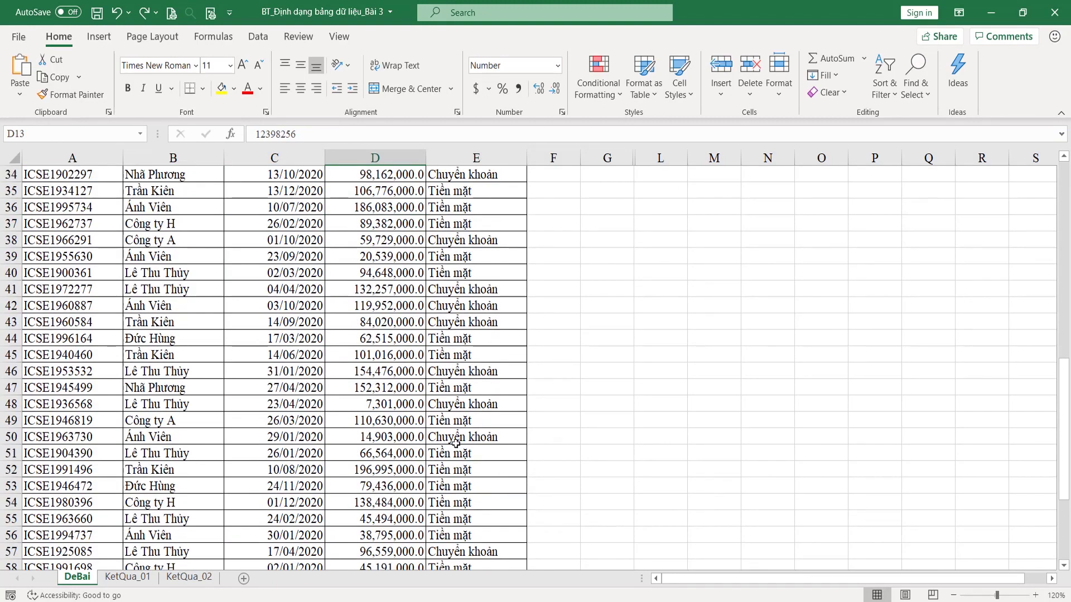
scroll(441, 425, up, 6)
scroll(441, 424, up, 5)
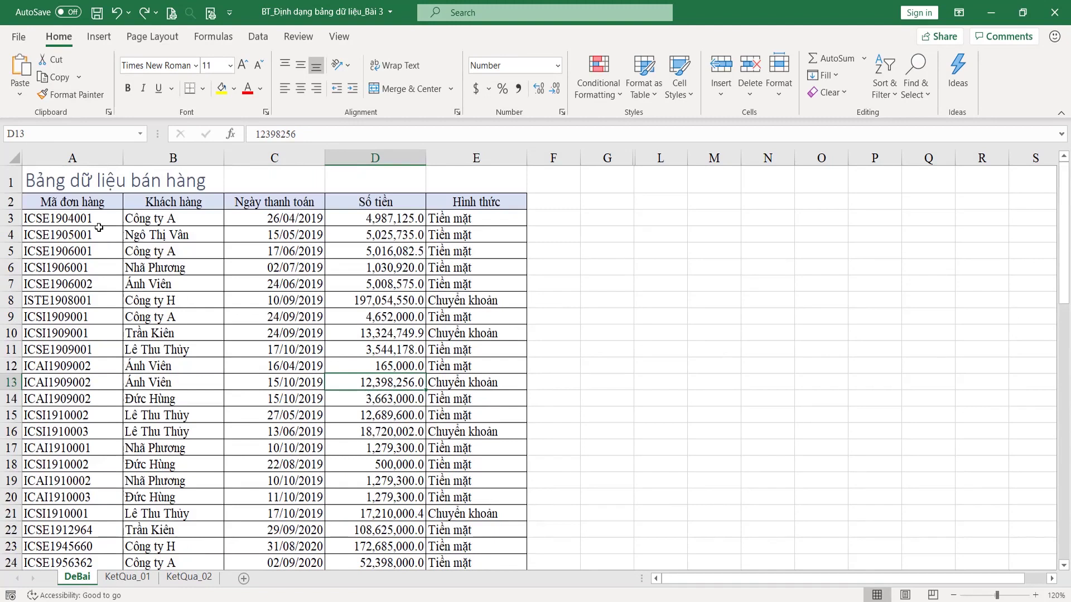
drag(84, 186, 505, 202)
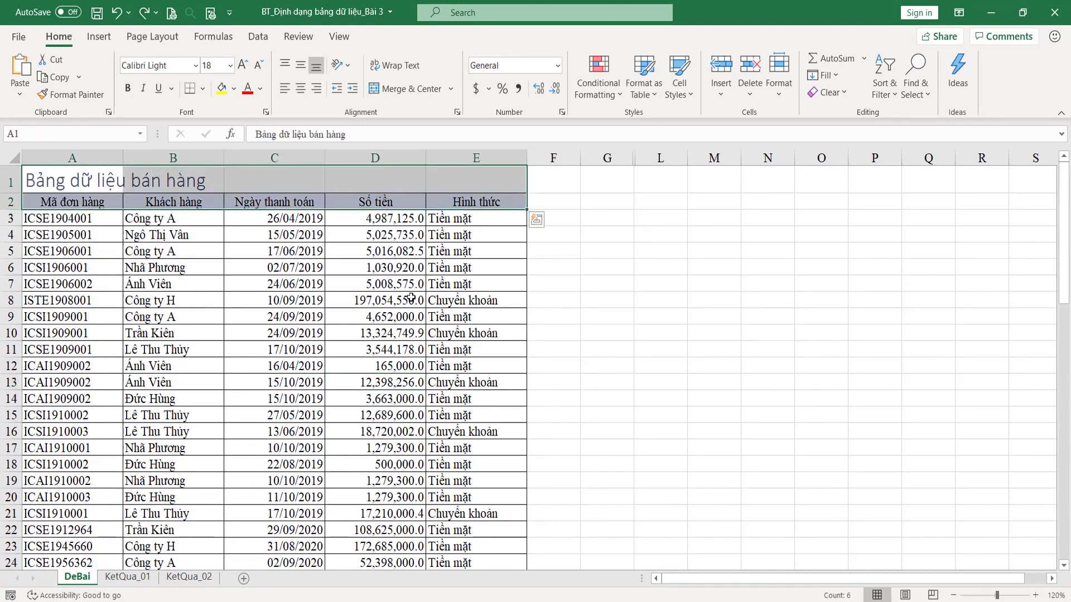
scroll(411, 298, down, 4)
scroll(411, 298, down, 5)
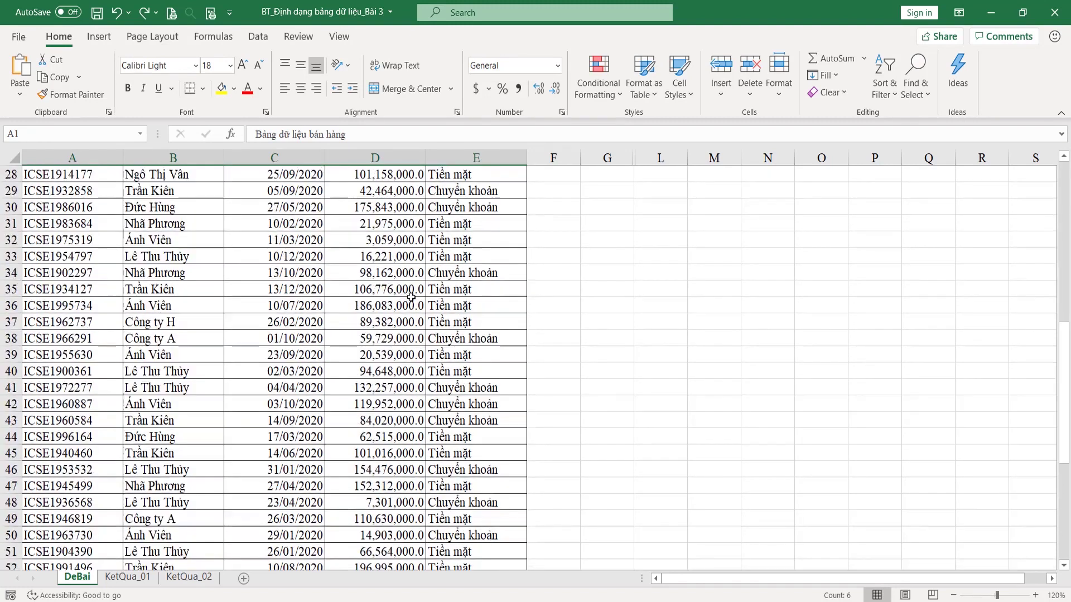
scroll(411, 297, down, 6)
scroll(411, 297, down, 4)
Select empty row 68 below the table, then scroll back up and select the row 2 headings.
drag(50, 342, 514, 339)
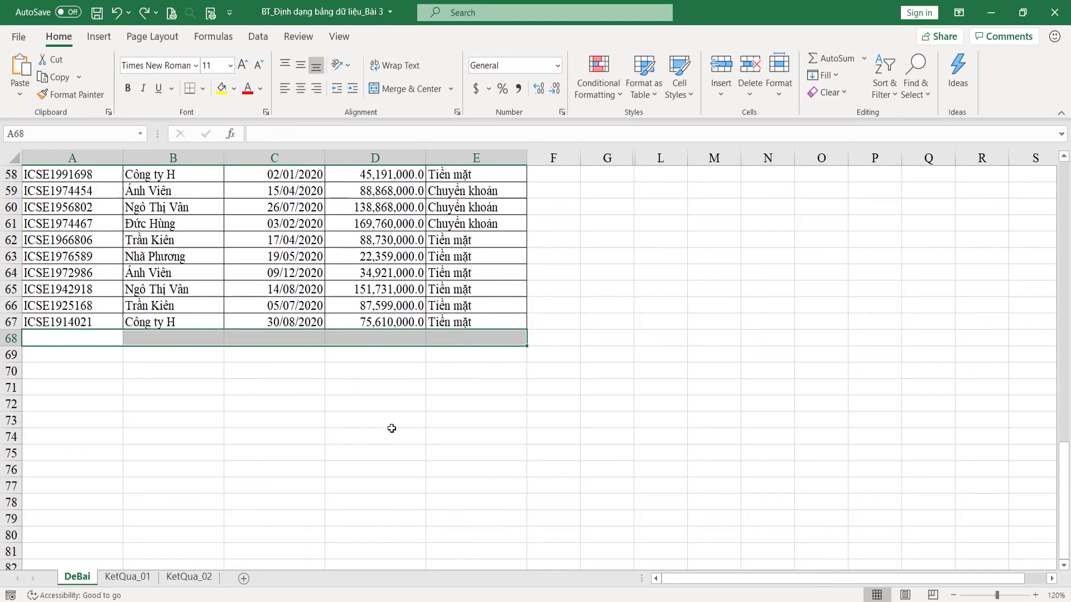
click(391, 337)
drag(496, 337, 56, 339)
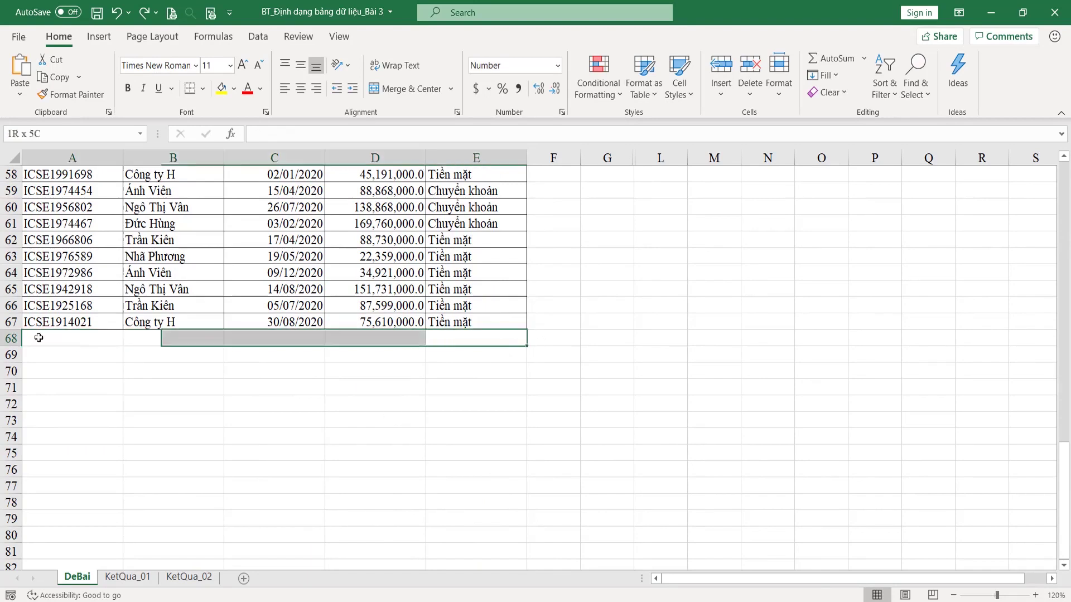
scroll(441, 290, up, 12)
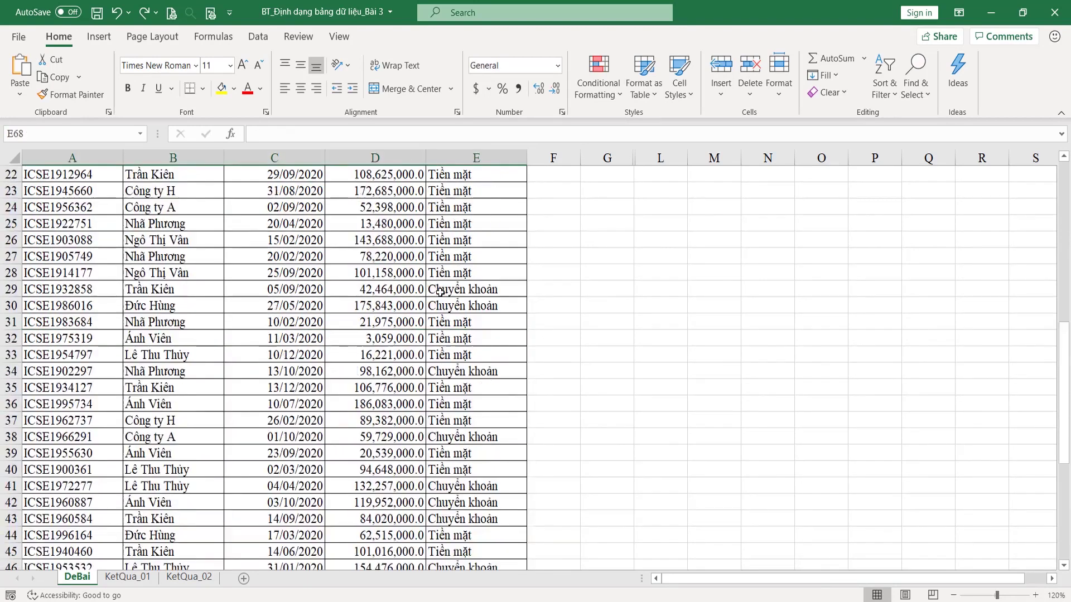
scroll(440, 290, up, 5)
scroll(441, 290, up, 2)
drag(54, 196, 411, 200)
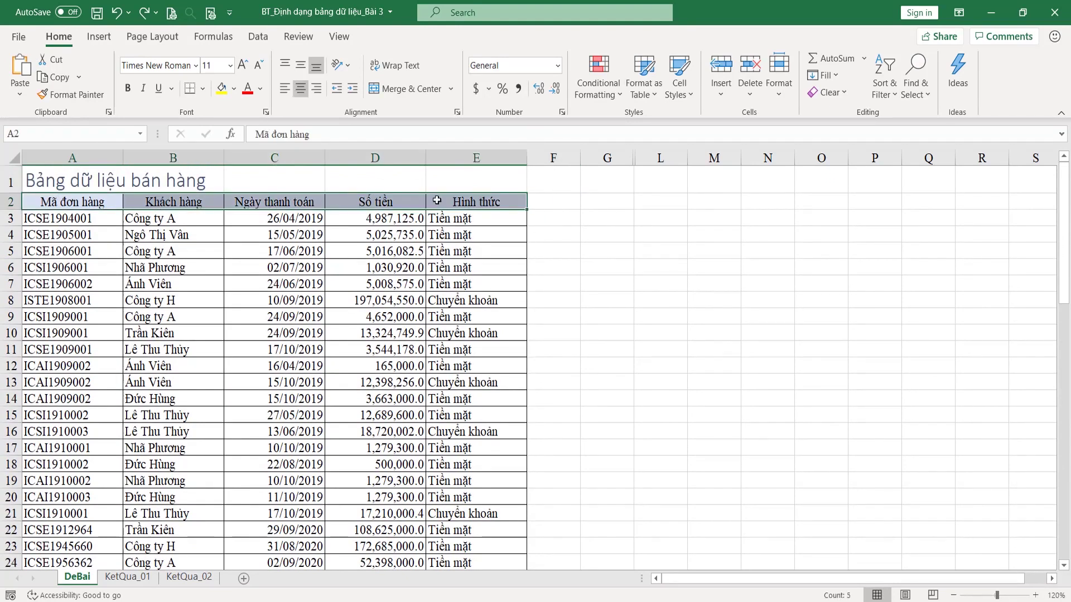
scroll(275, 282, down, 4)
scroll(275, 282, up, 4)
Display the View tab's three Freeze Panes choices, then close the list without picking one.
click(339, 36)
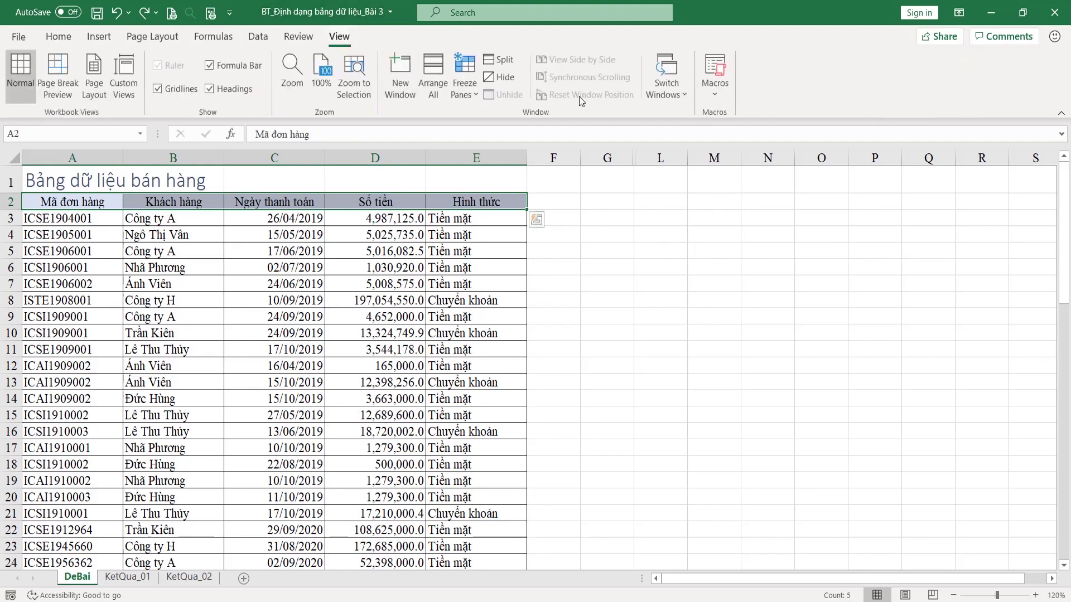
click(475, 96)
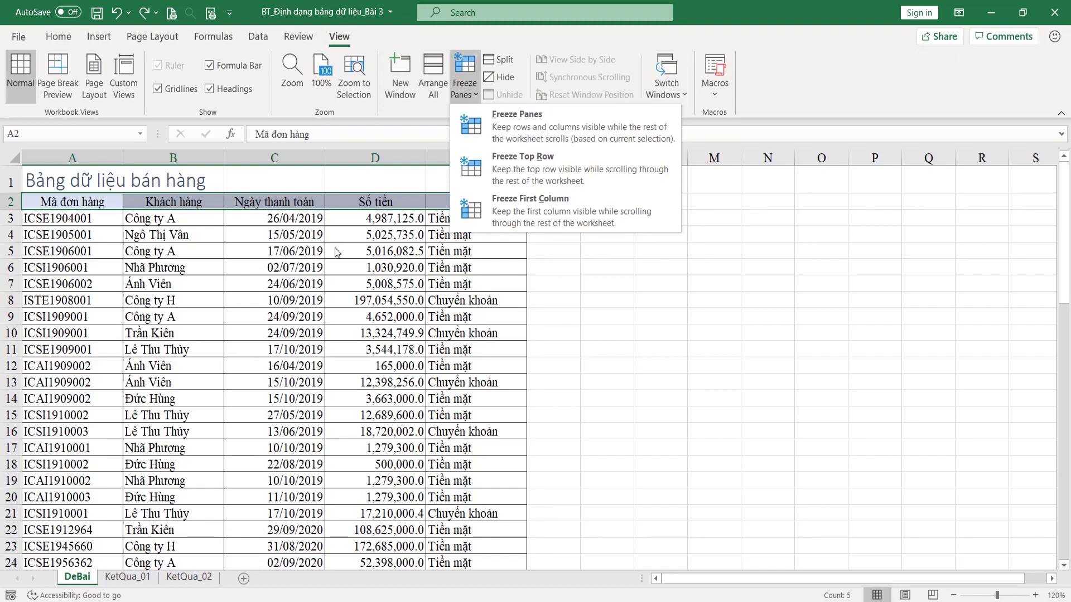
key(Escape)
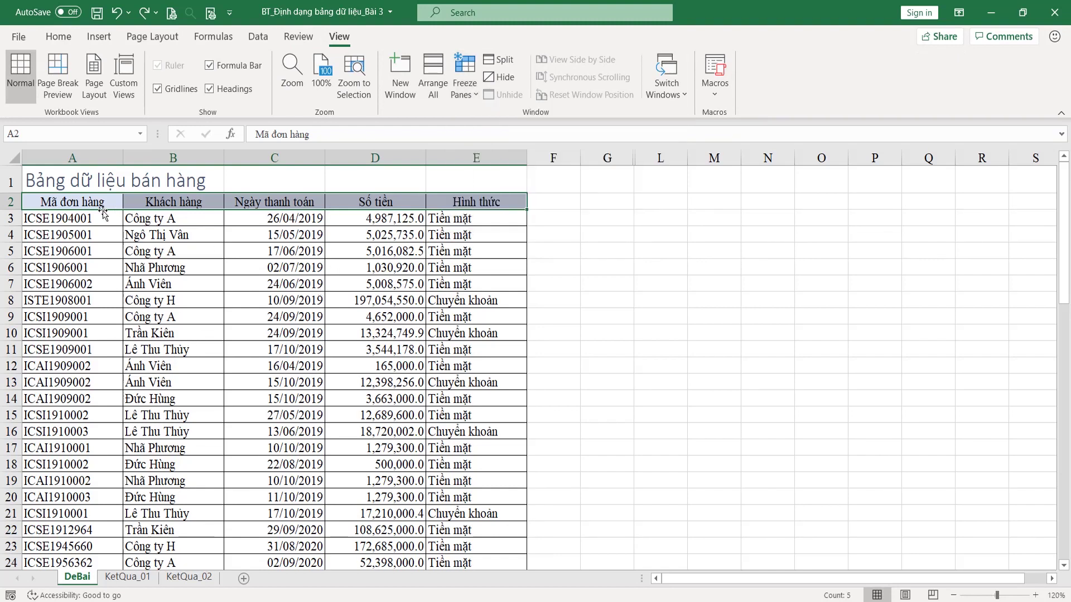
Select header rows 1–2, column A and data row 3 to compare possible freeze areas.
drag(72, 198, 542, 197)
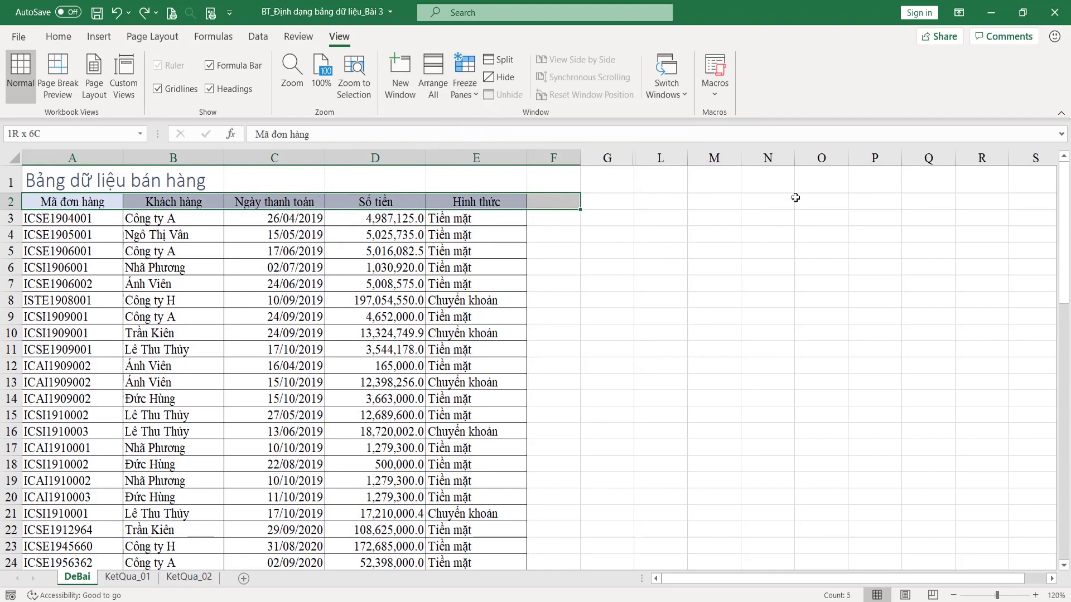
drag(795, 197, 820, 180)
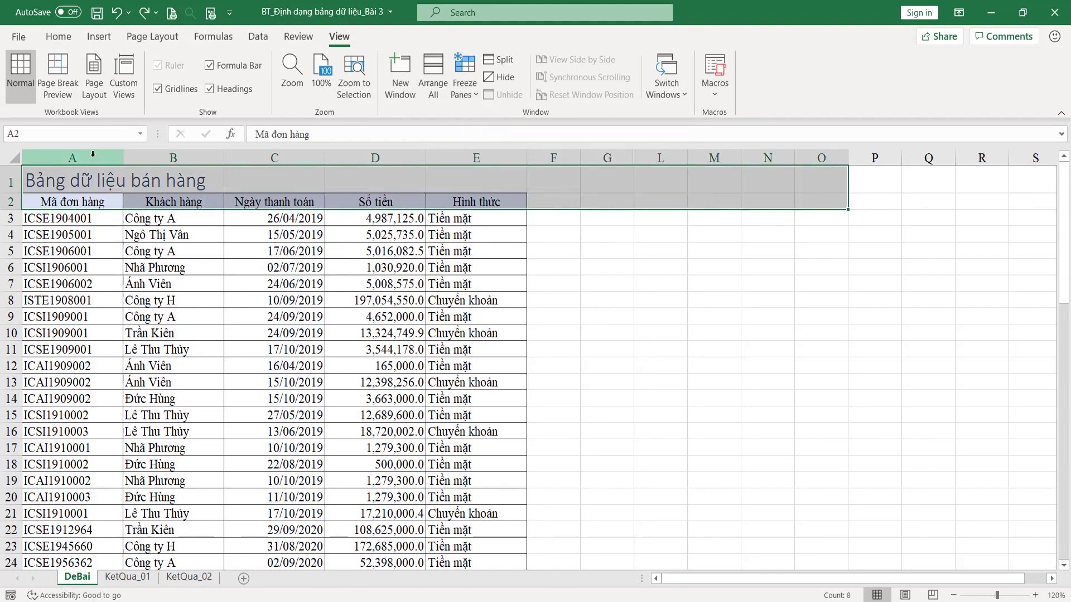
click(93, 154)
drag(137, 158, 104, 165)
click(211, 348)
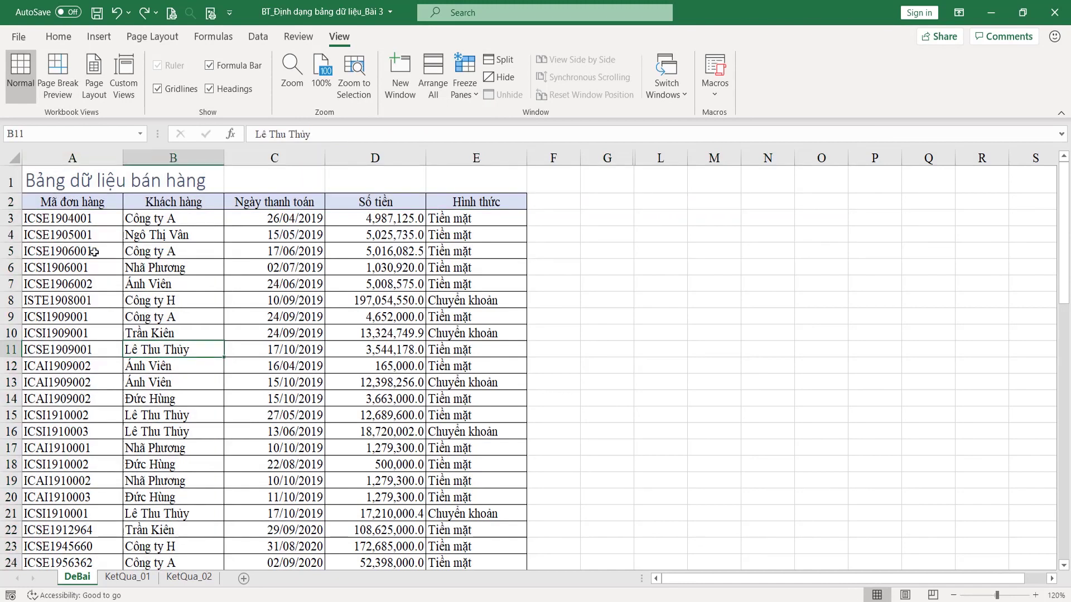
drag(42, 202, 476, 183)
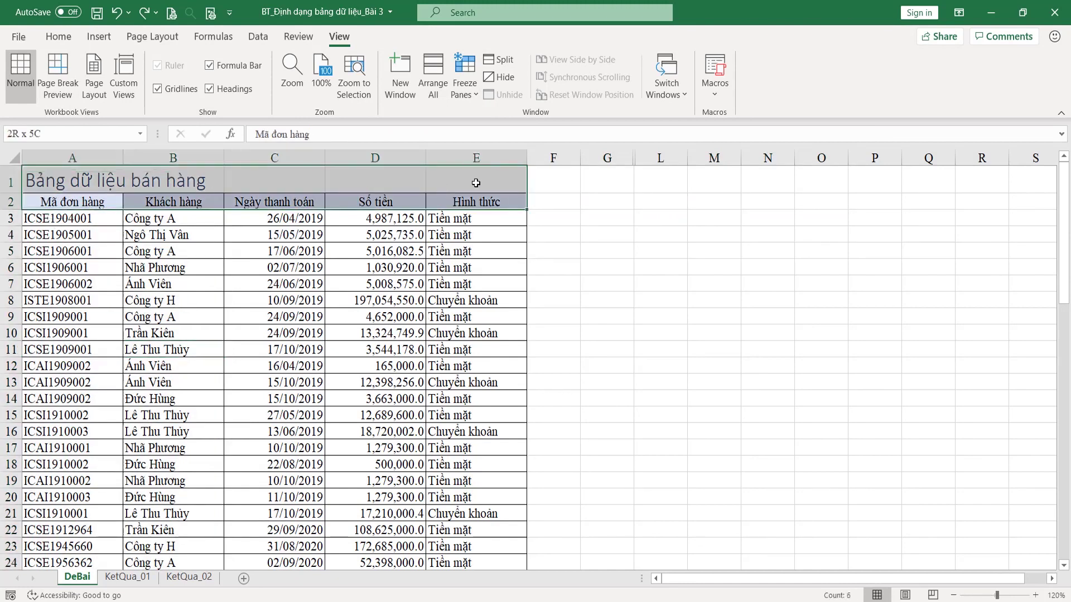
click(105, 223)
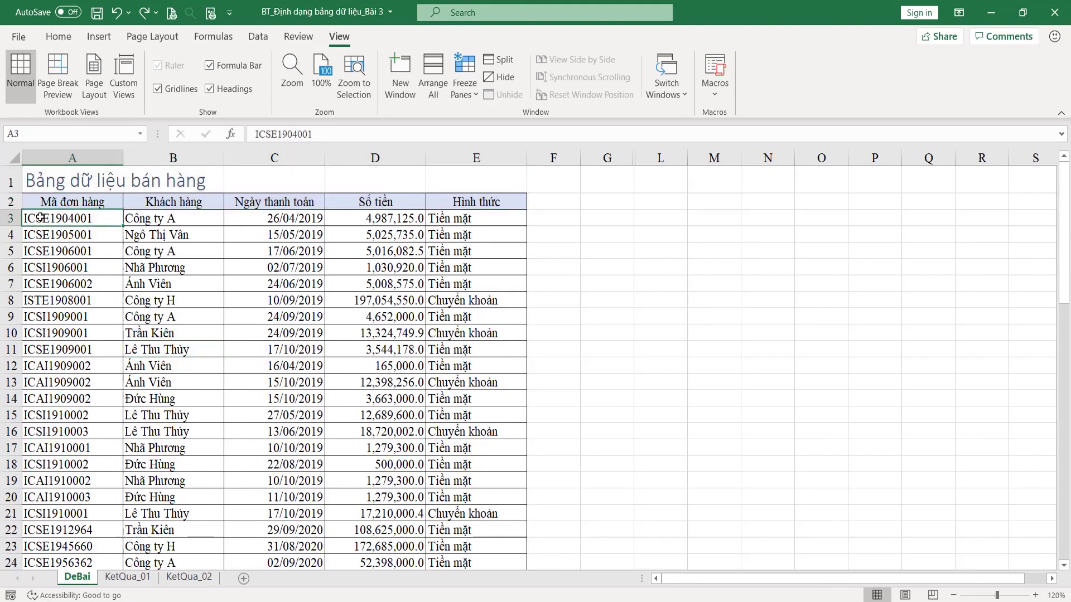
drag(40, 218, 482, 218)
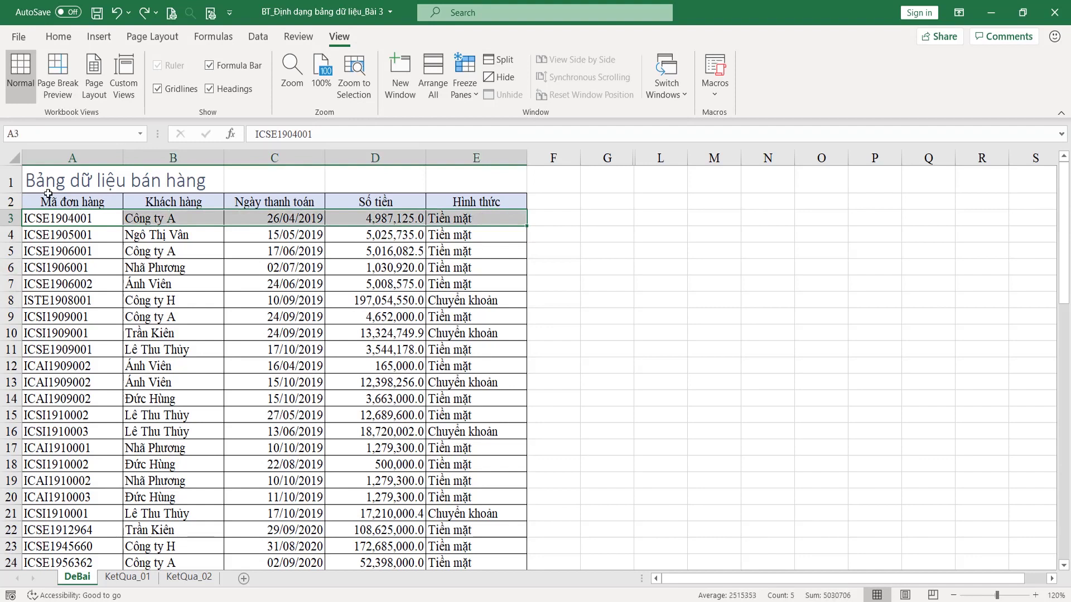
drag(41, 181, 484, 201)
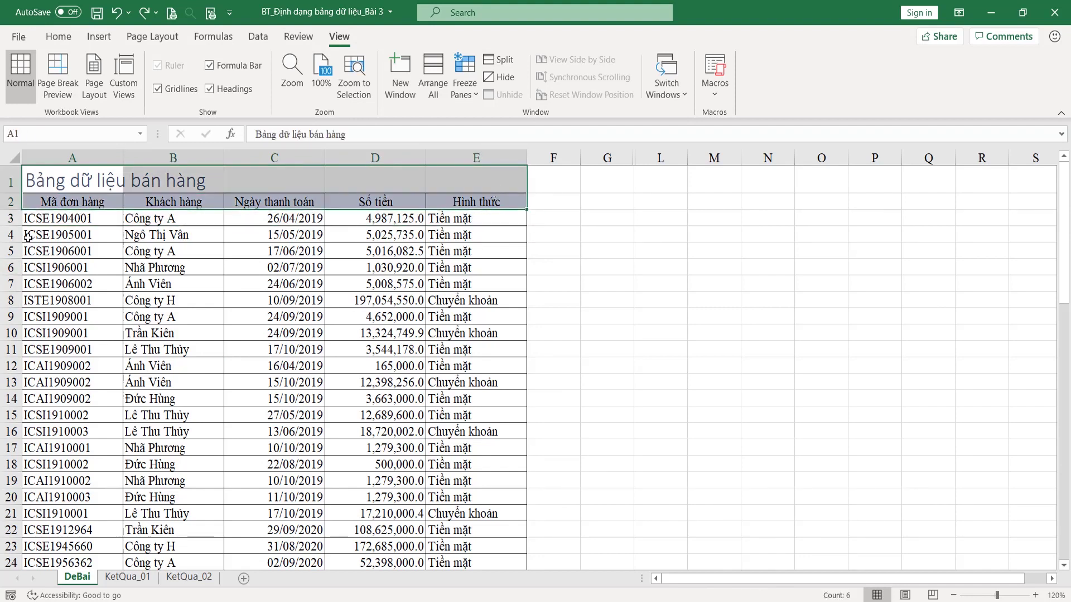
drag(58, 216, 472, 218)
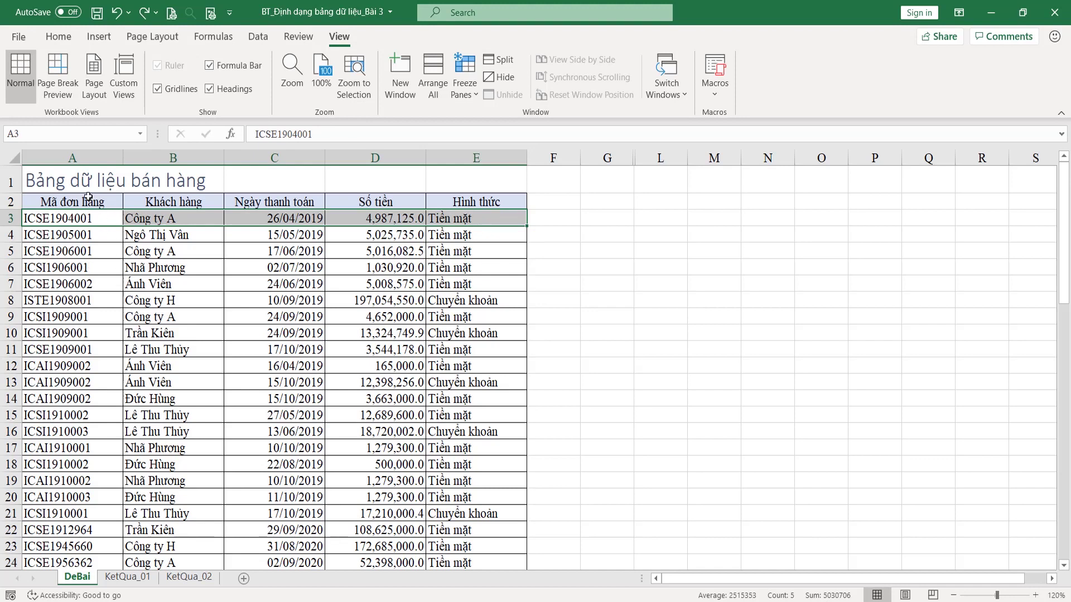
Freeze panes at cell A3 to lock rows 1–2, then jump along row 3 to E3.
drag(87, 198, 525, 174)
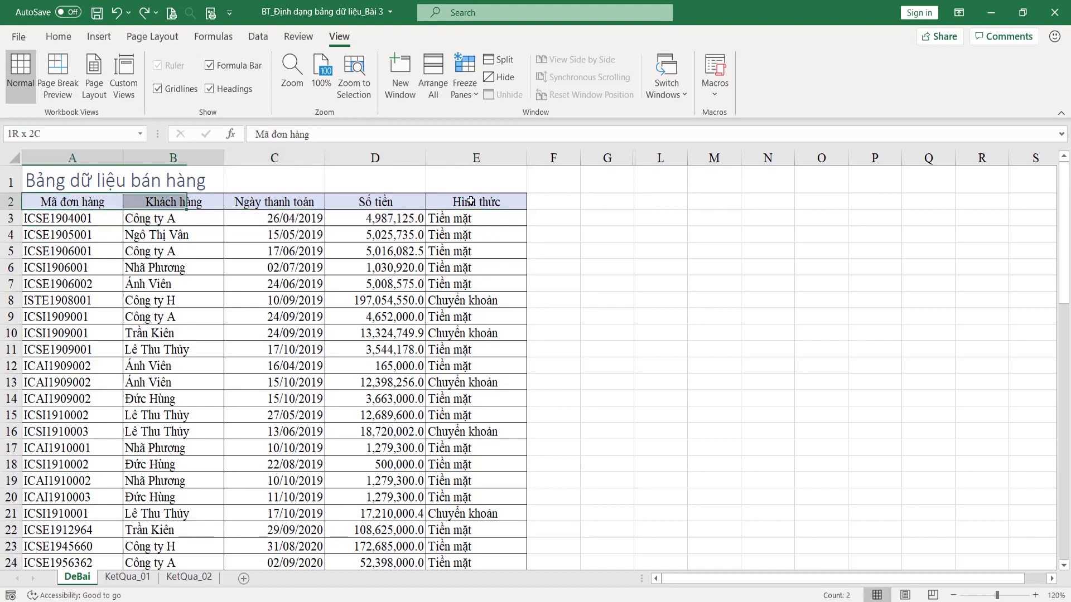
click(105, 216)
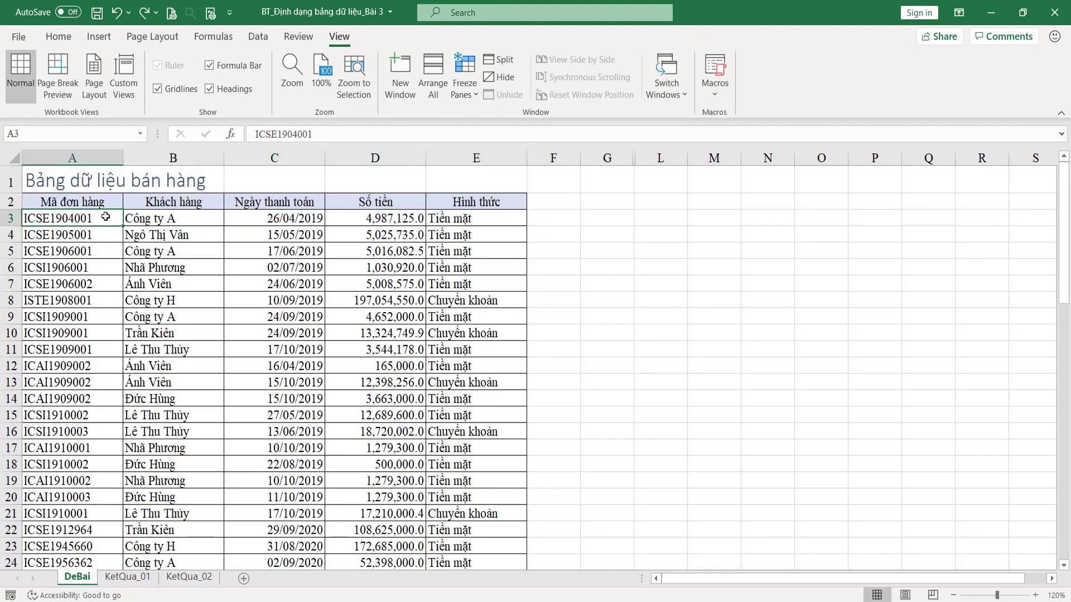
click(466, 88)
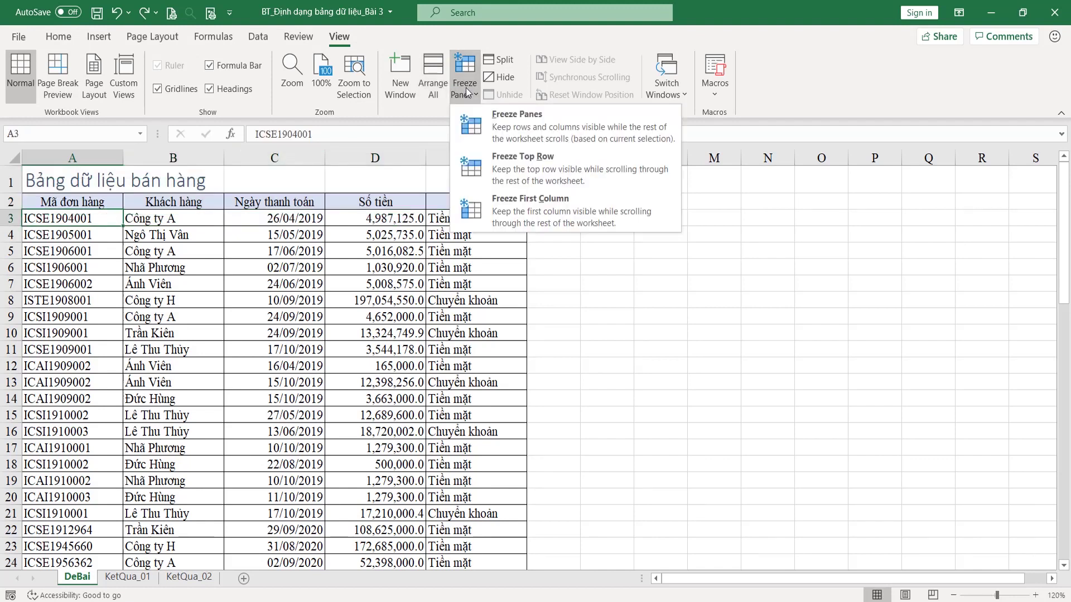
click(503, 127)
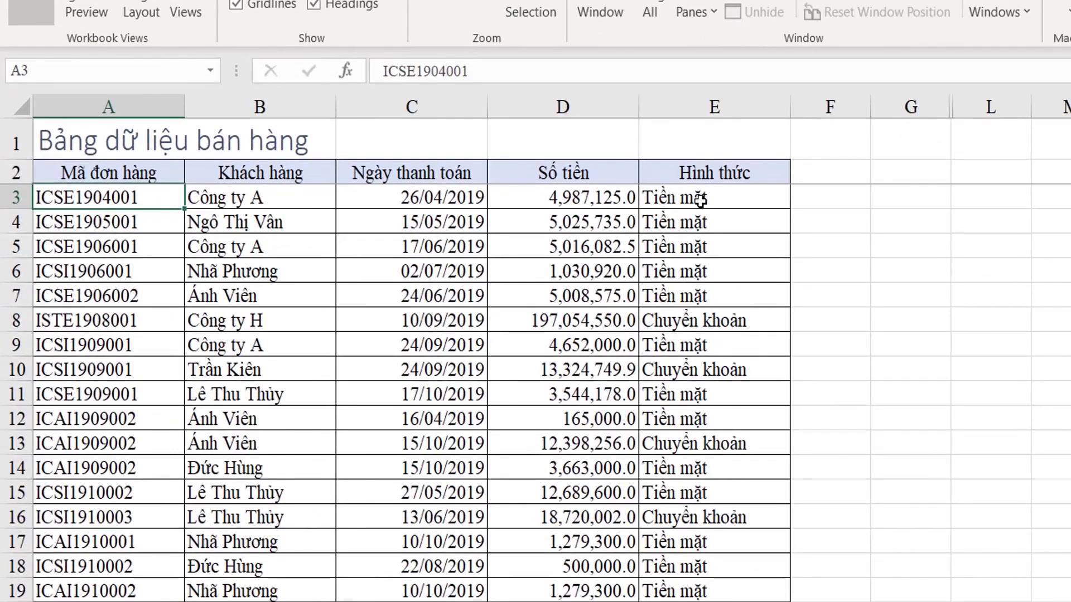
key(ctrl+Right)
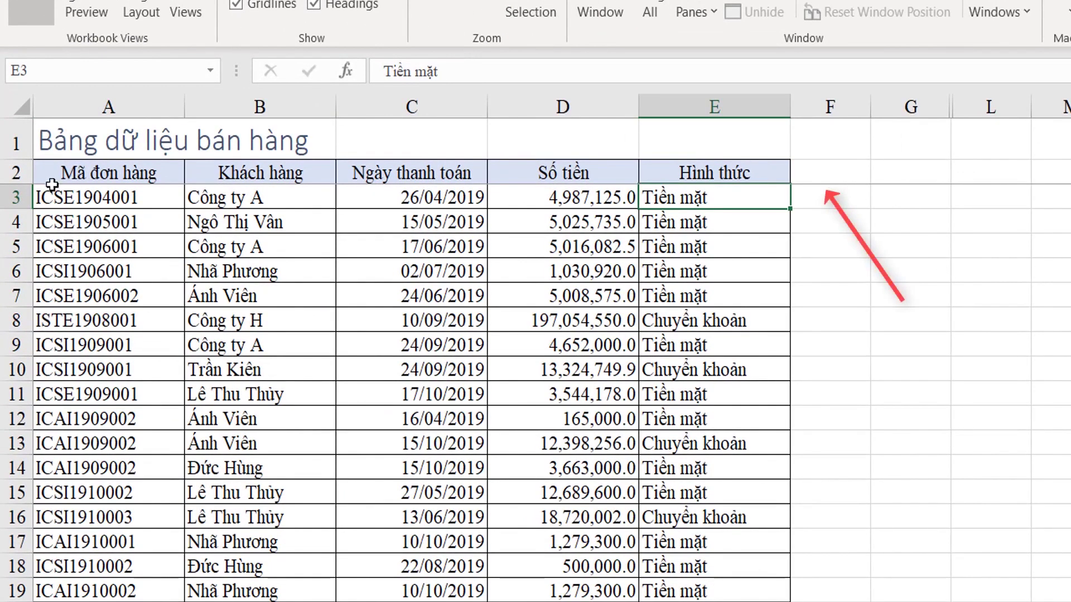
drag(15, 173, 14, 201)
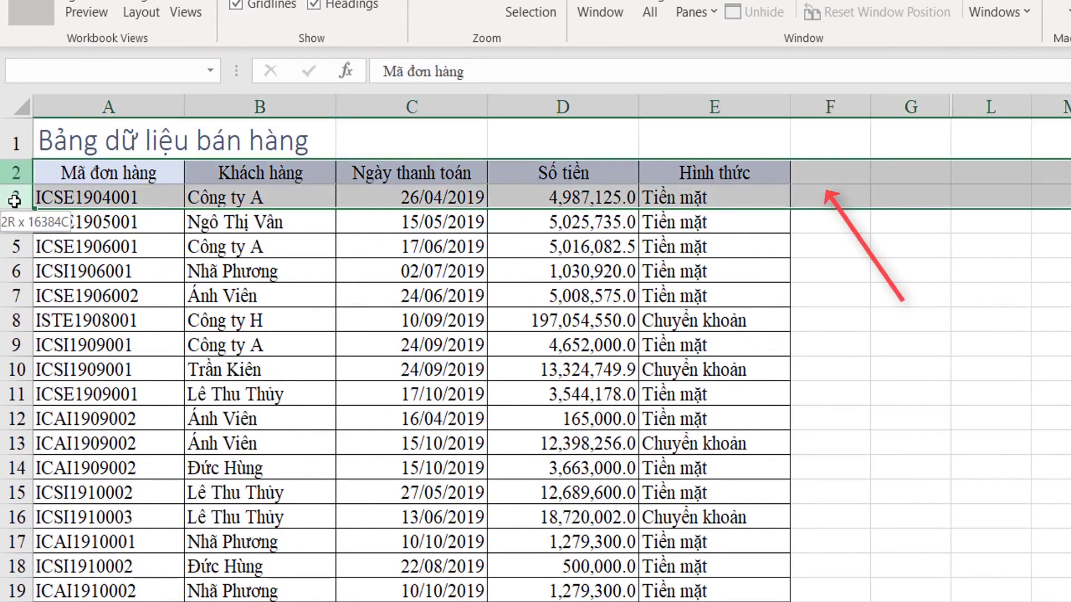
click(830, 271)
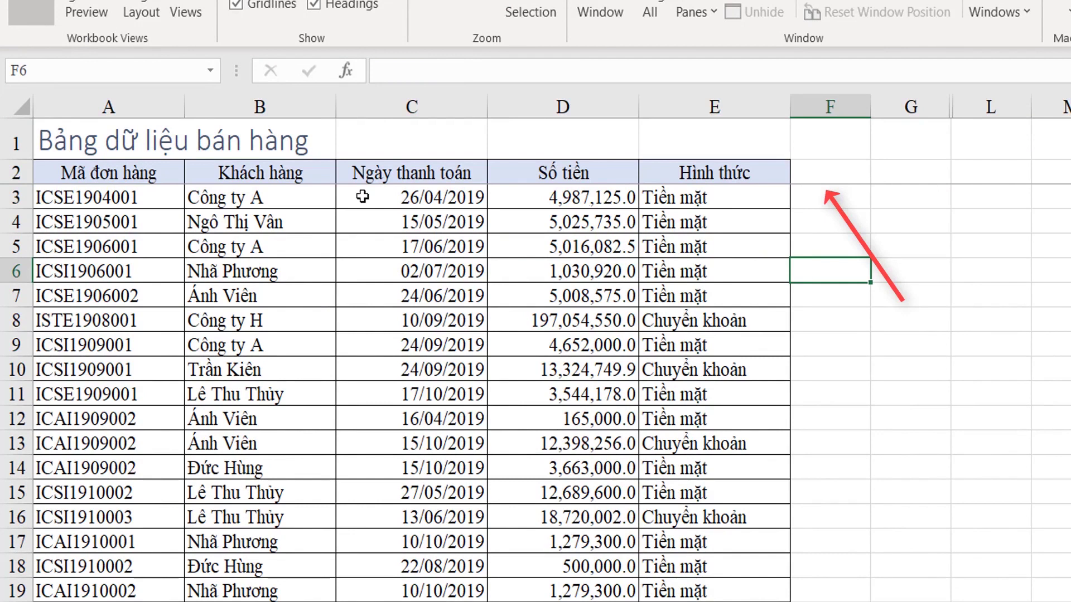
click(98, 197)
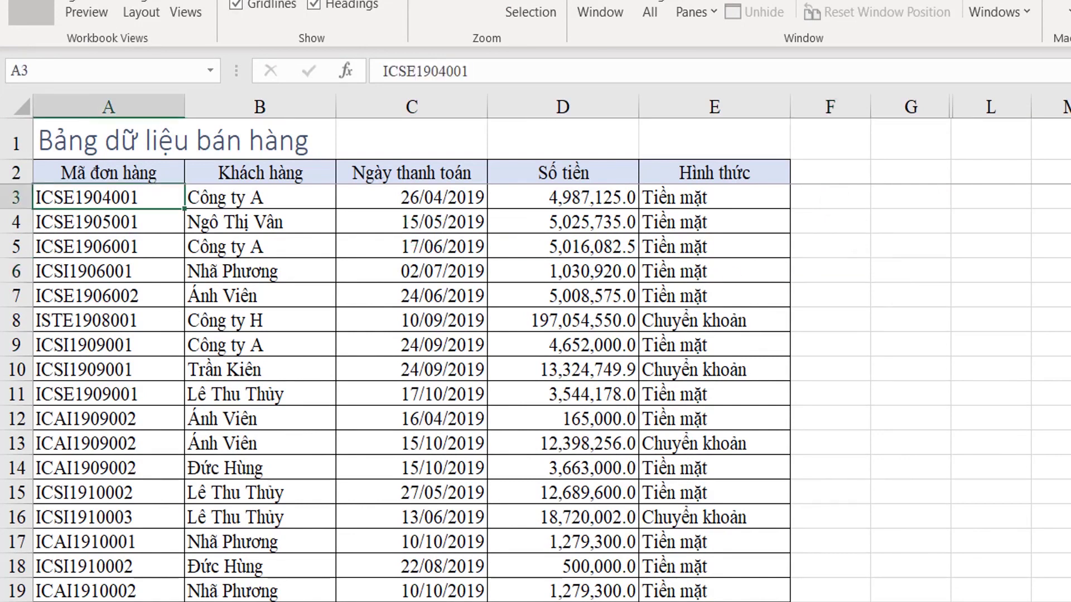
scroll(536, 390, down, 1)
scroll(535, 390, down, 1)
scroll(536, 391, down, 1)
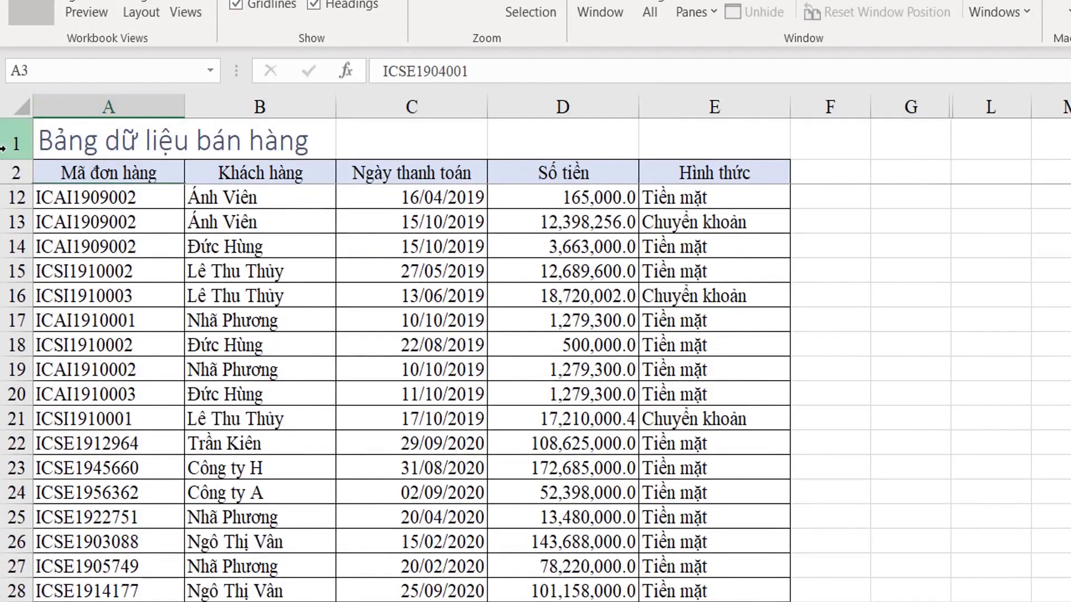
drag(16, 143, 798, 155)
click(148, 197)
scroll(148, 203, down, 4)
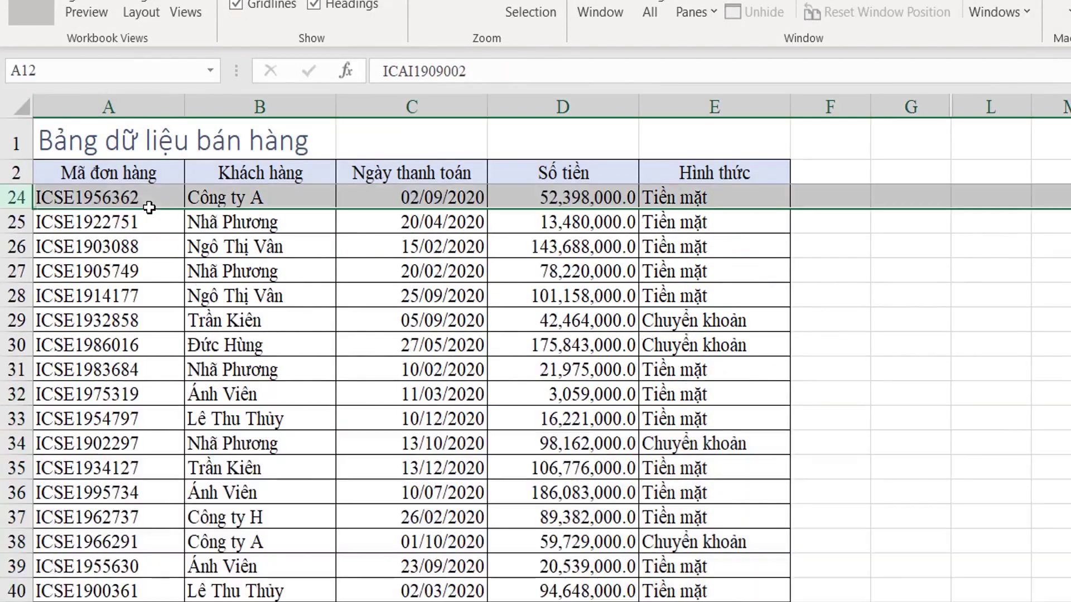
scroll(149, 203, down, 5)
scroll(148, 205, down, 5)
scroll(149, 207, down, 4)
mouse_move(92, 145)
mouse_down()
mouse_move(715, 155)
mouse_move(731, 172)
mouse_up()
mouse_move(156, 253)
mouse_down()
mouse_move(679, 390)
mouse_move(669, 273)
mouse_up()
scroll(664, 289, up, 6)
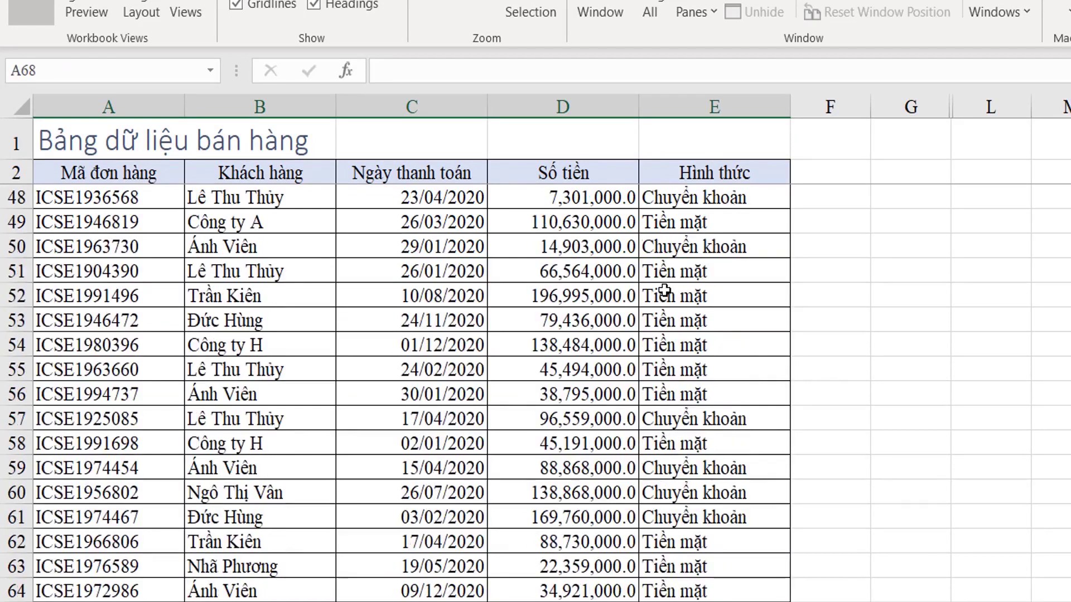
scroll(663, 290, up, 12)
scroll(664, 289, up, 3)
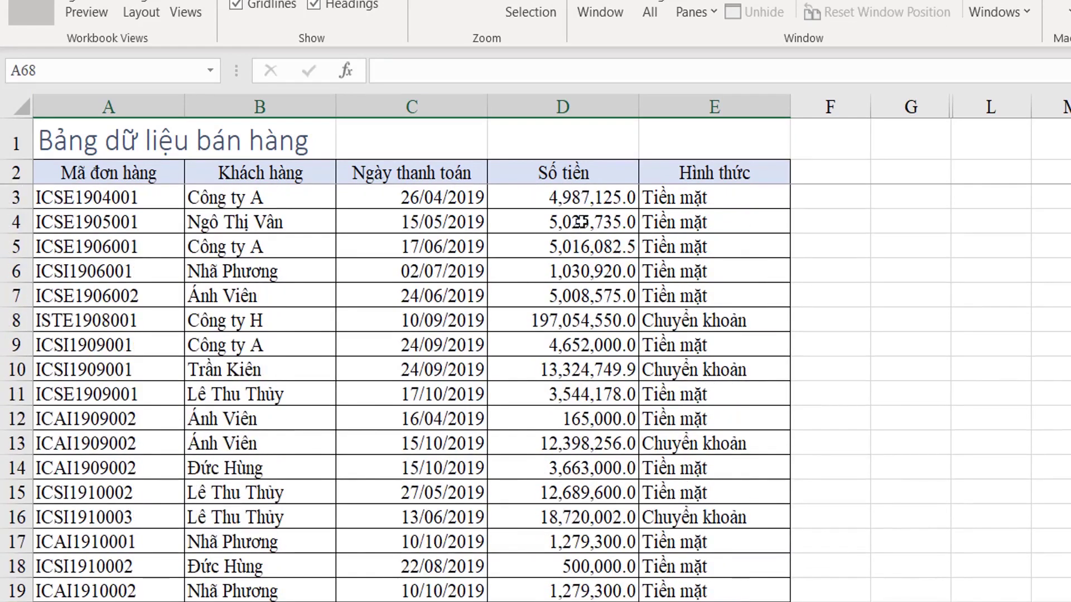
click(158, 127)
key(ctrl+shift+Down)
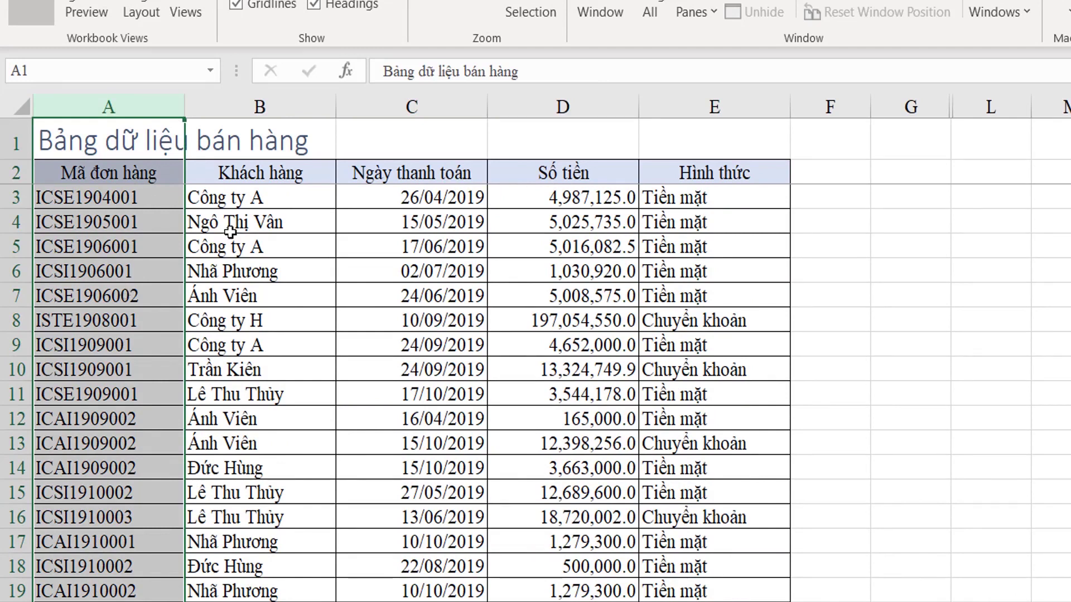
click(284, 199)
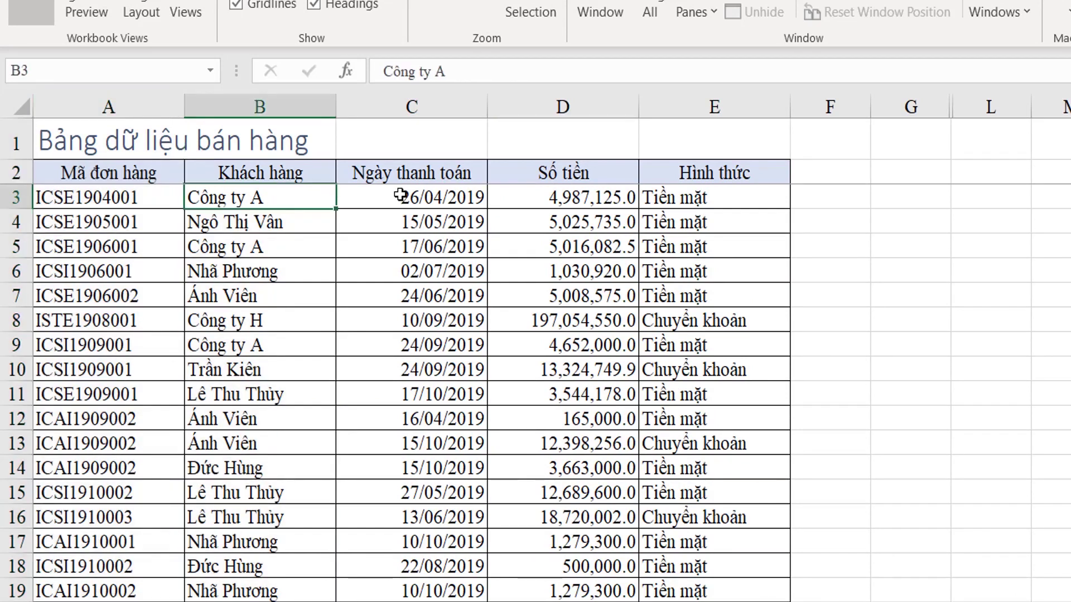
click(274, 131)
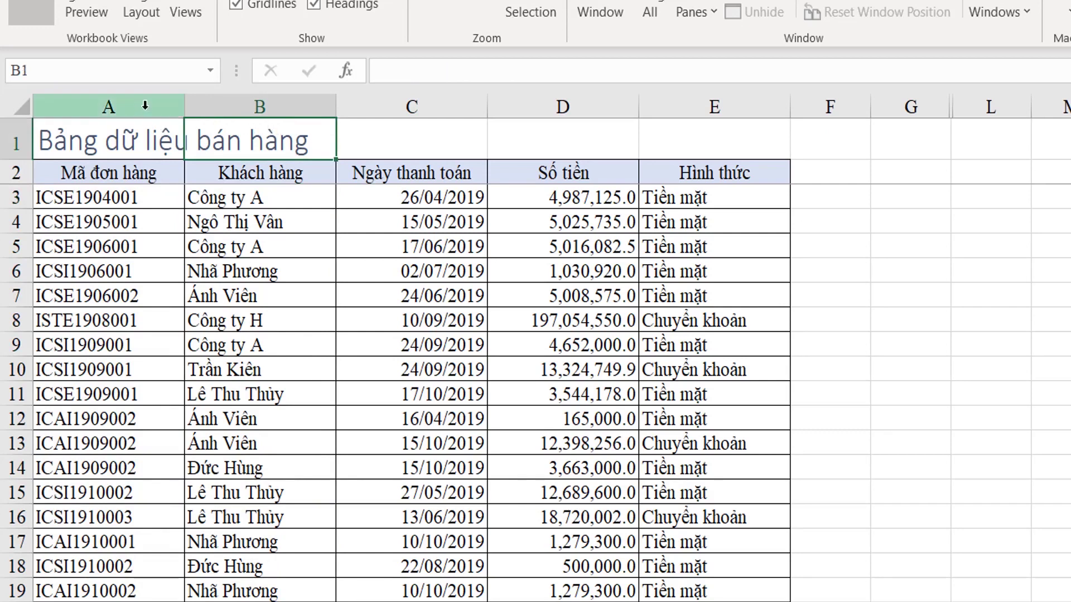
click(144, 108)
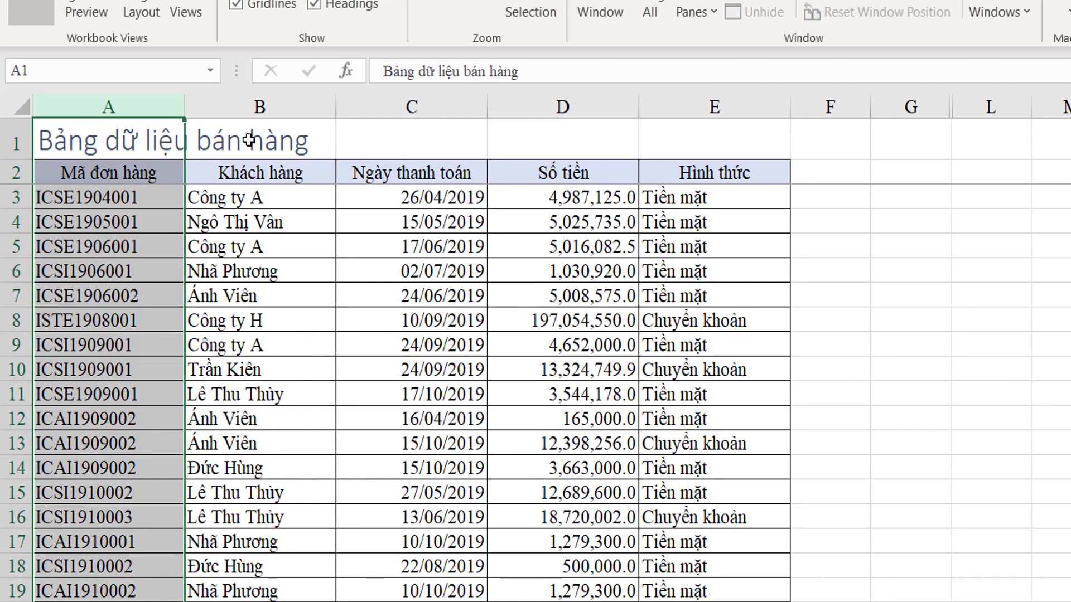
drag(248, 139, 929, 184)
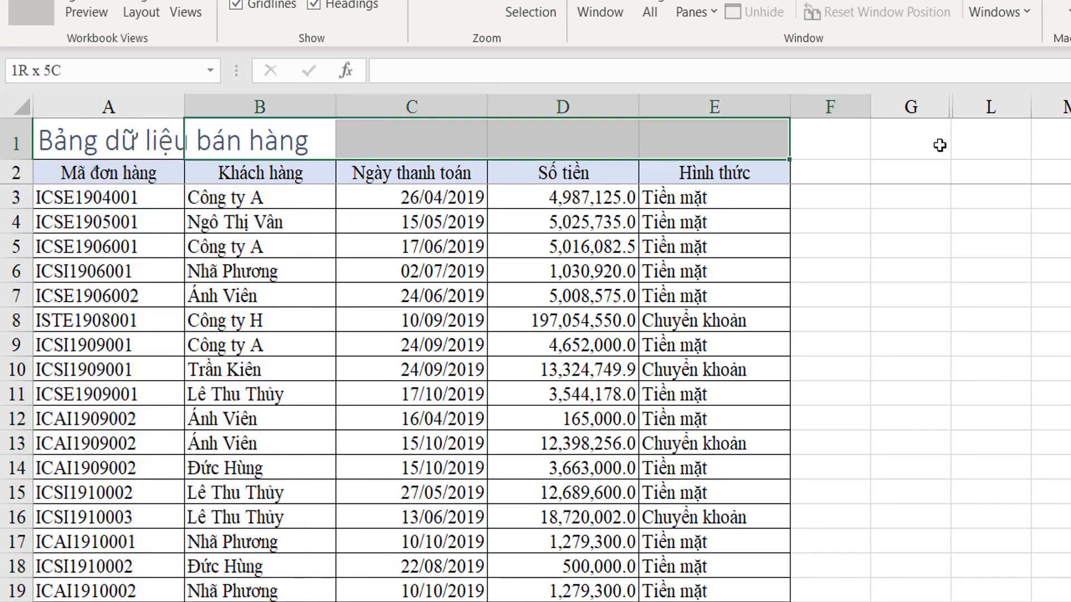
click(255, 201)
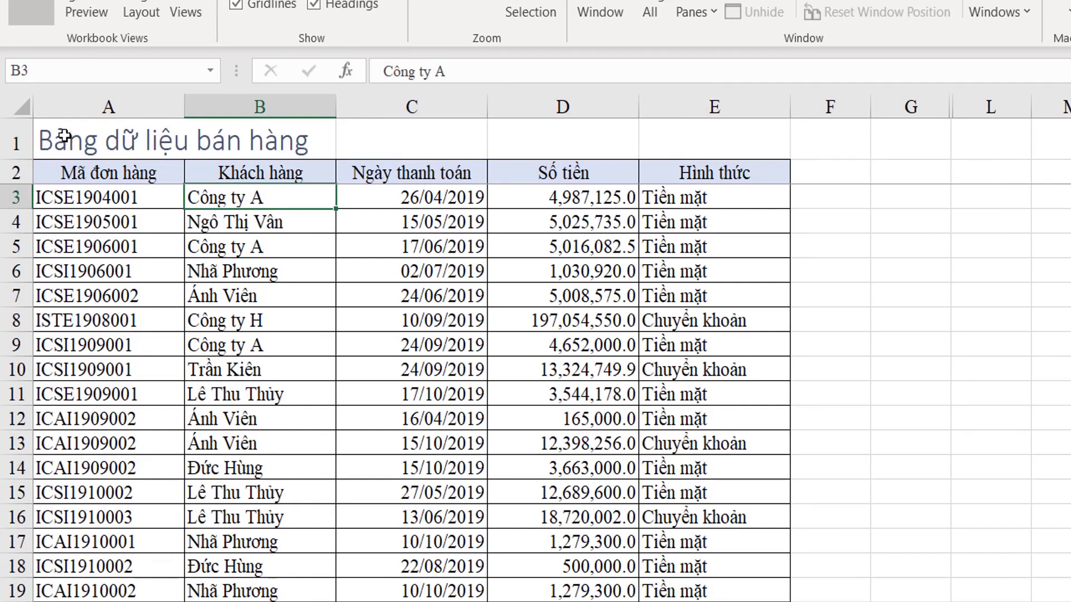
click(81, 138)
drag(81, 139, 793, 173)
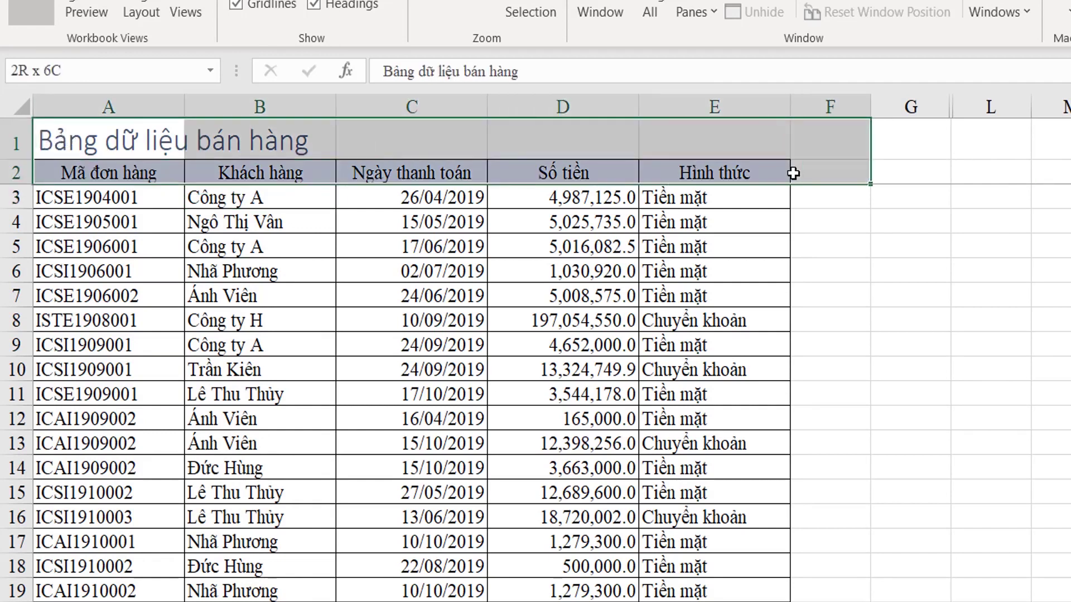
click(128, 106)
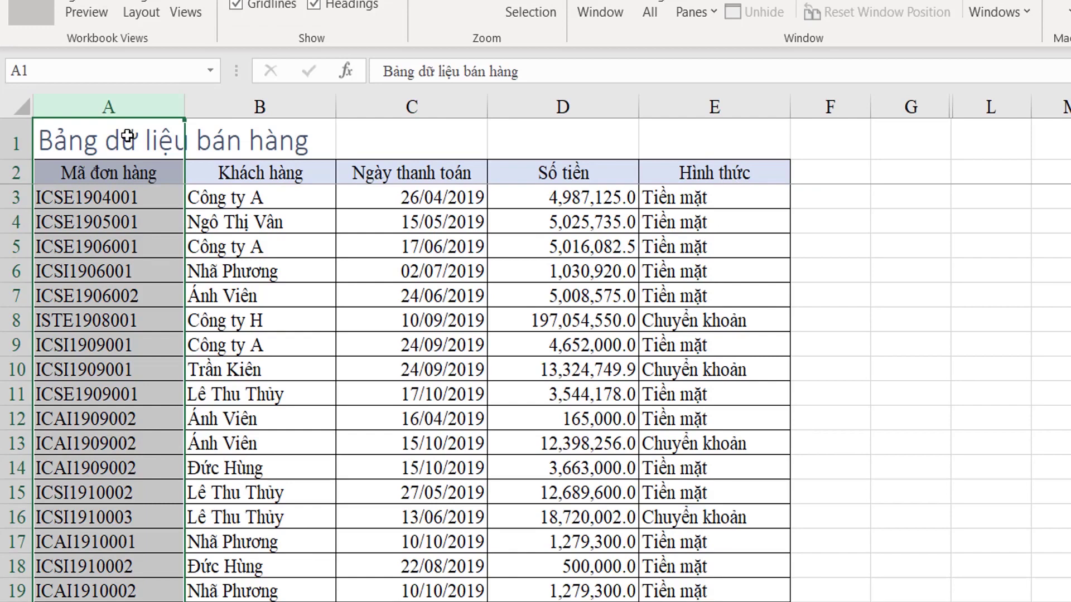
click(243, 190)
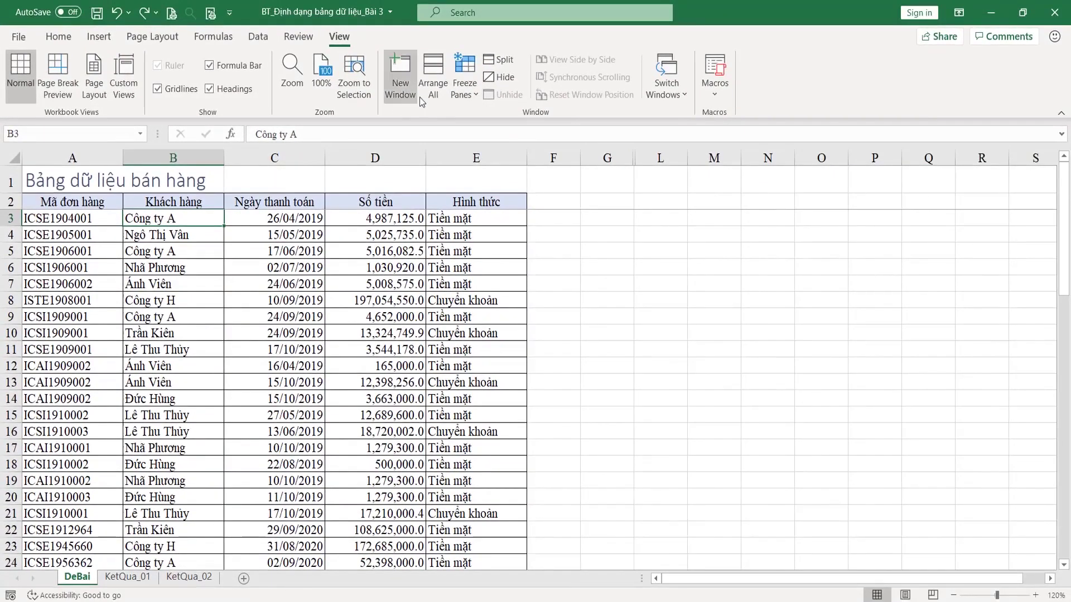
Choose Unfreeze Panes from the Freeze Panes list to remove the current freeze.
click(464, 92)
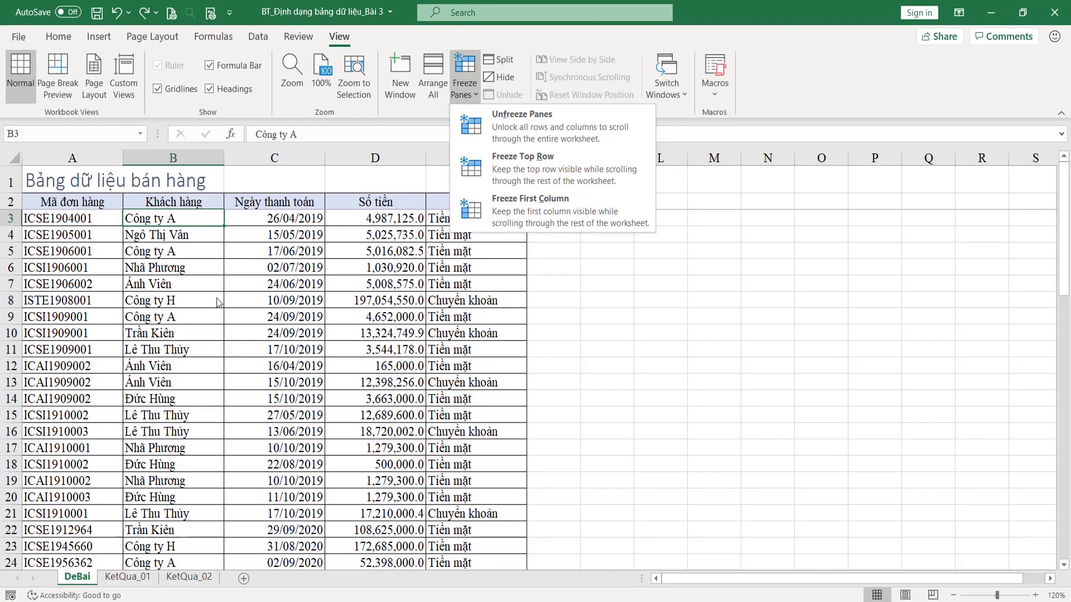
click(469, 91)
click(470, 90)
click(511, 127)
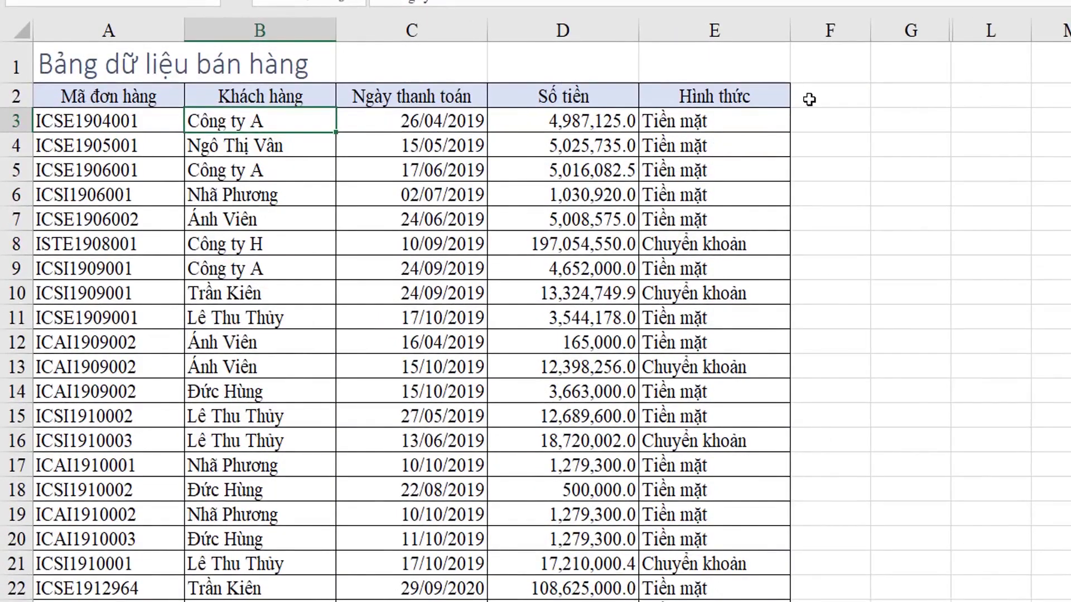
drag(803, 99, 1068, 122)
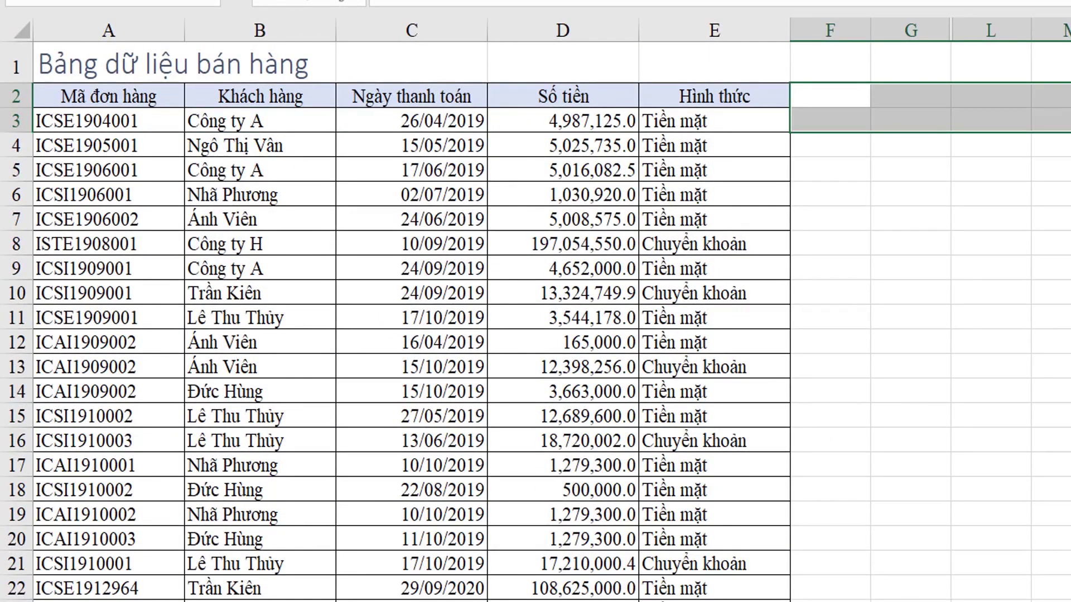
click(464, 151)
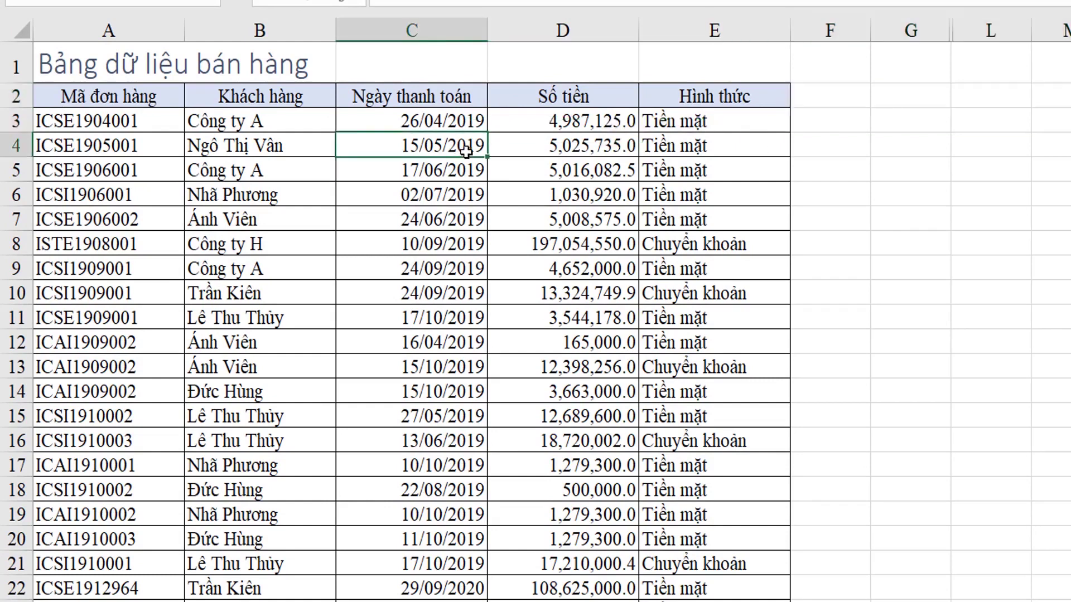
scroll(502, 290, down, 3)
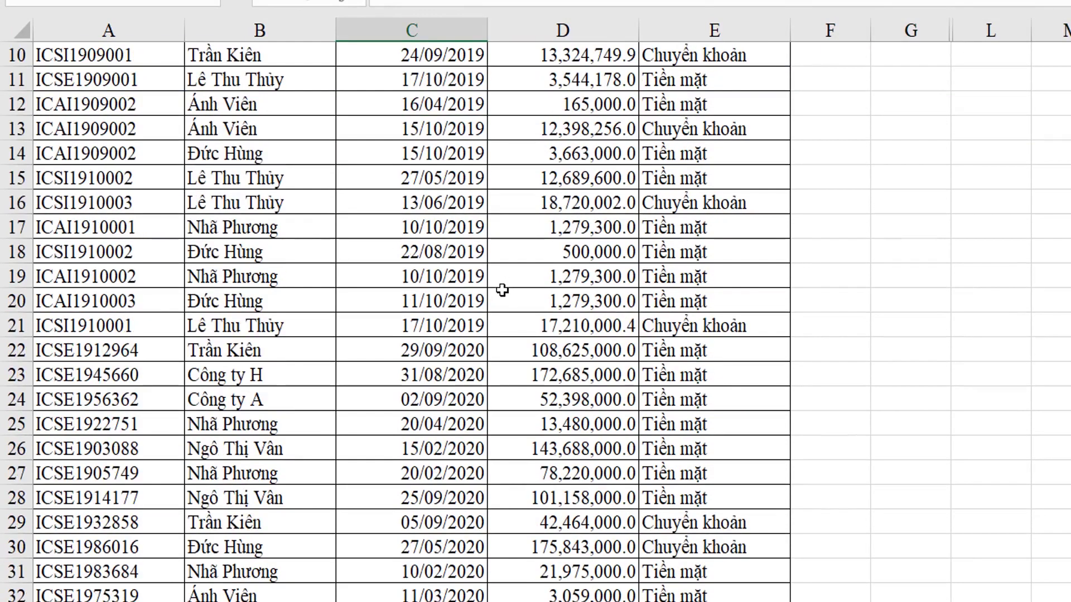
scroll(503, 290, up, 3)
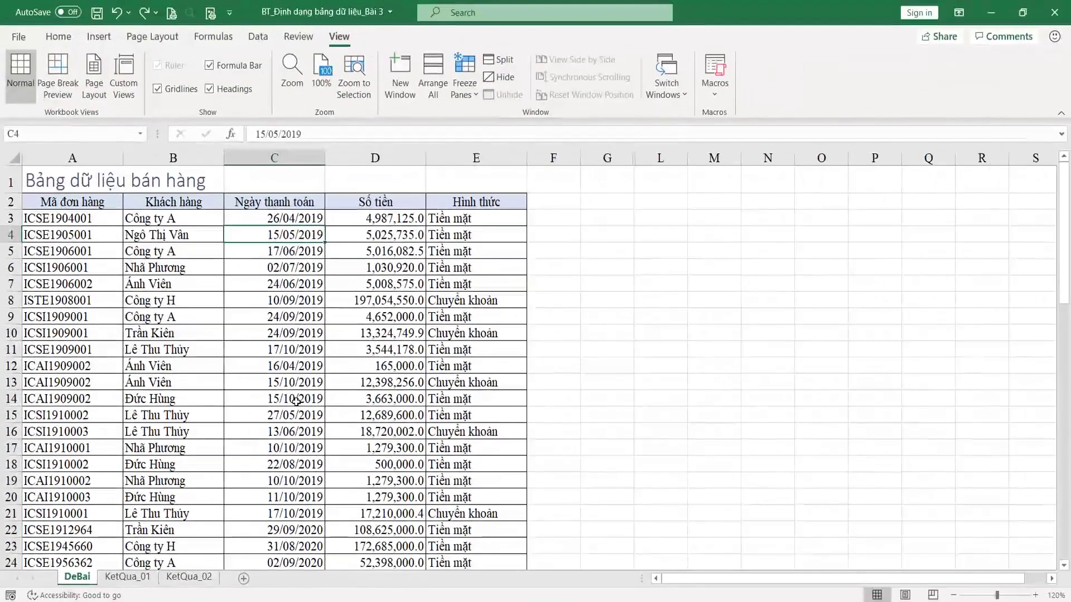
Highlight rows 1–2 and column A, then freeze panes at cell B3.
click(146, 220)
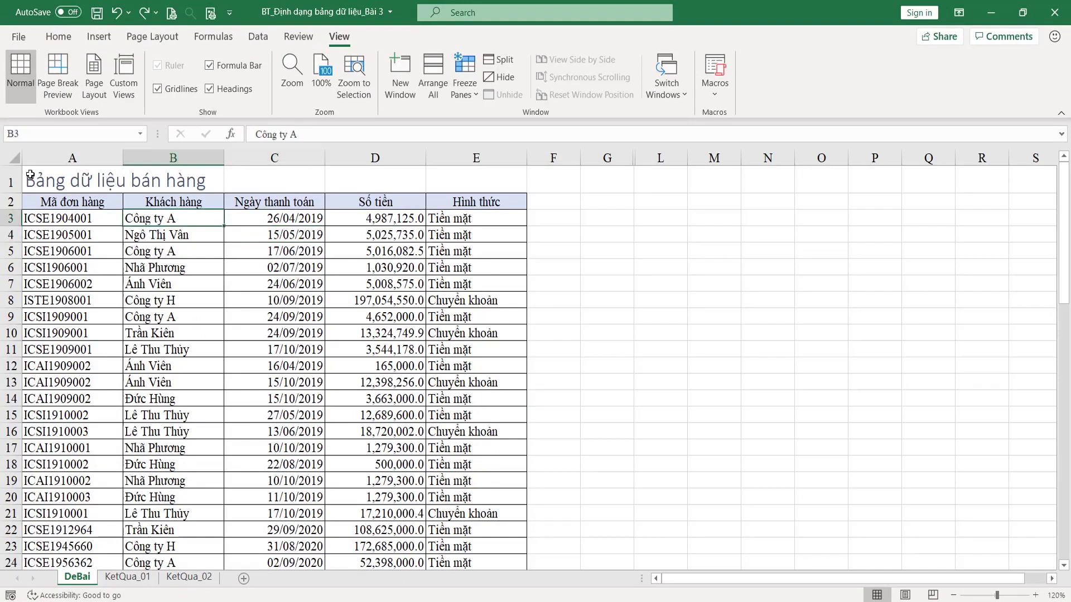
drag(30, 178, 591, 203)
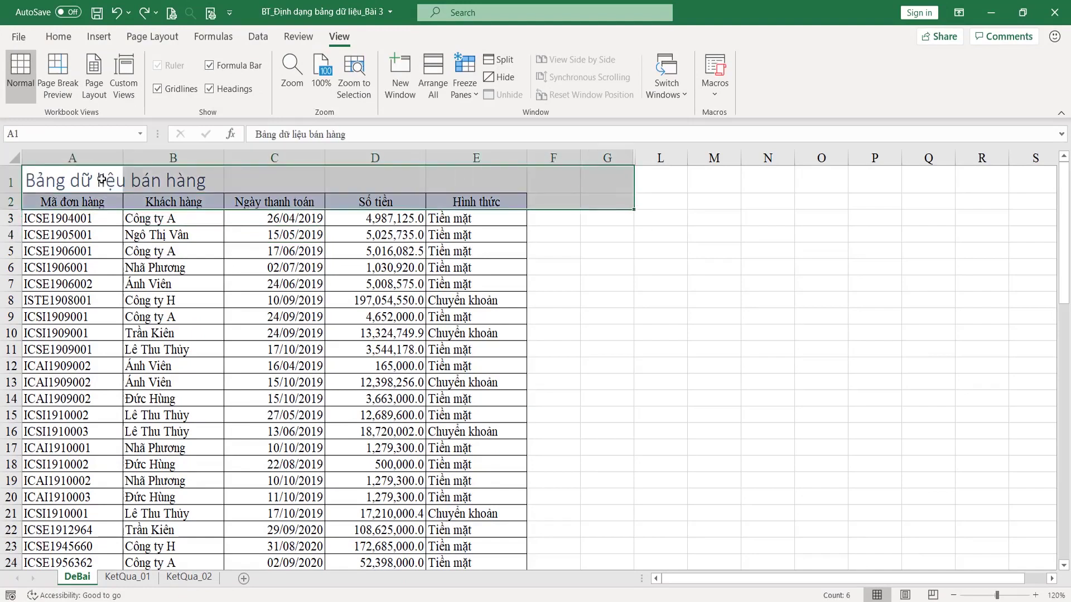
drag(102, 180, 92, 448)
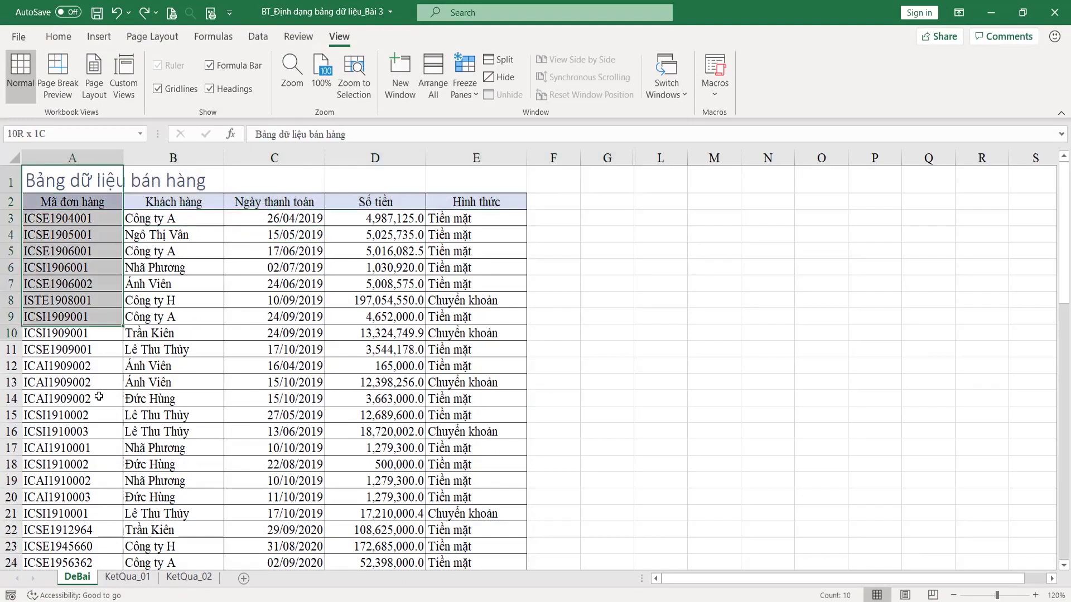
click(158, 218)
click(479, 91)
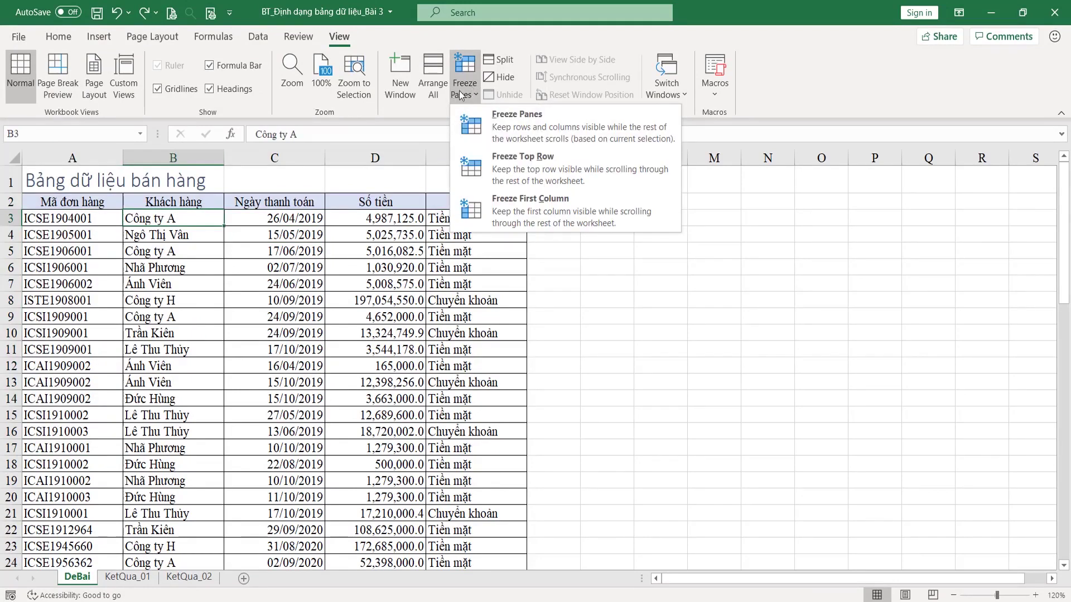
click(534, 119)
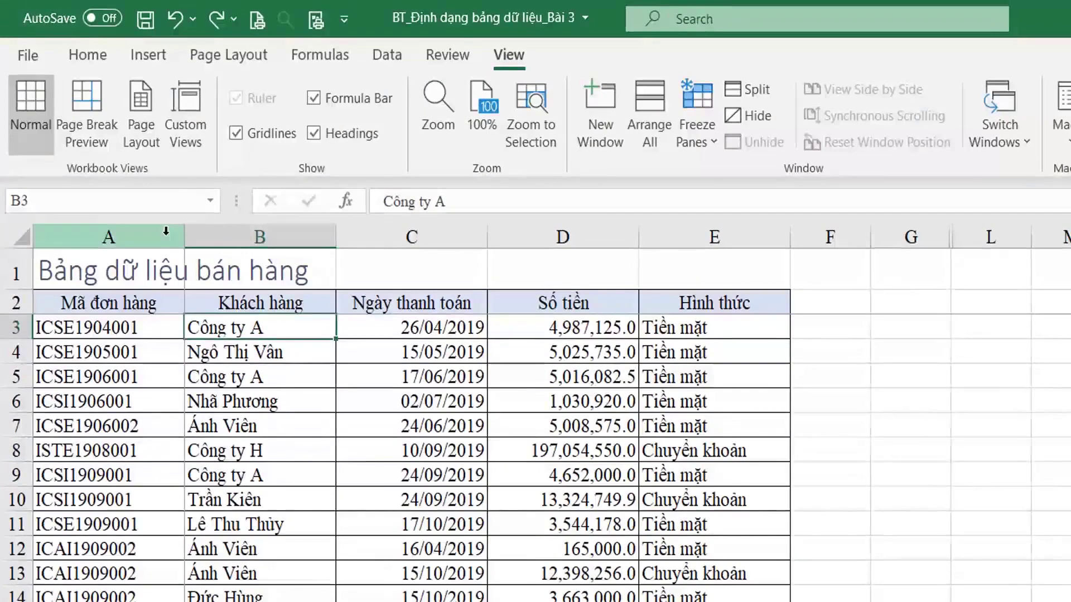
Highlight columns A–B and rows 2–3, then reselect cell B3.
drag(163, 233, 192, 229)
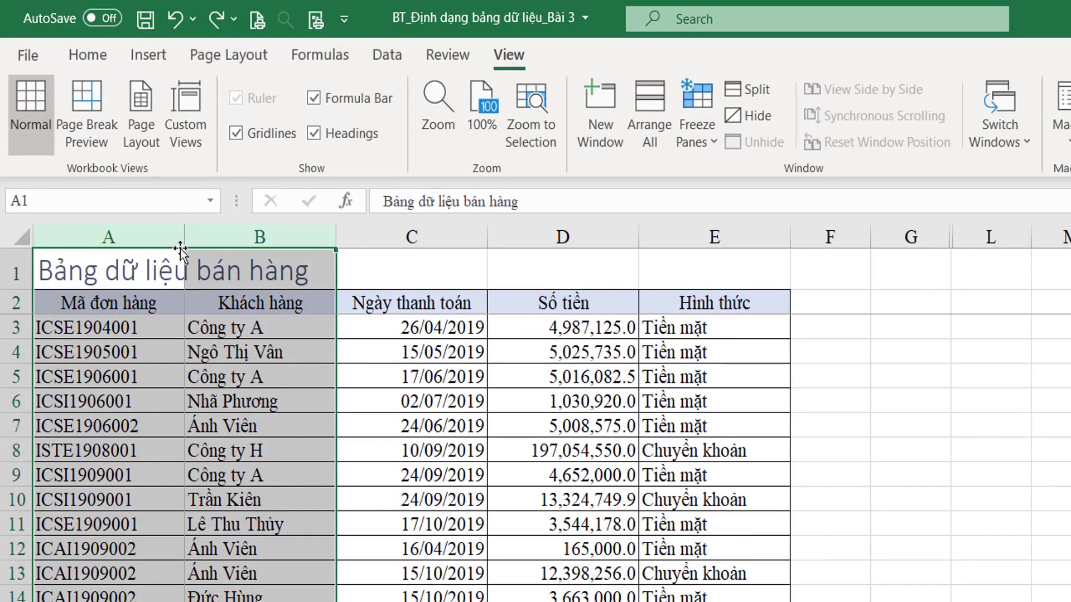
click(550, 401)
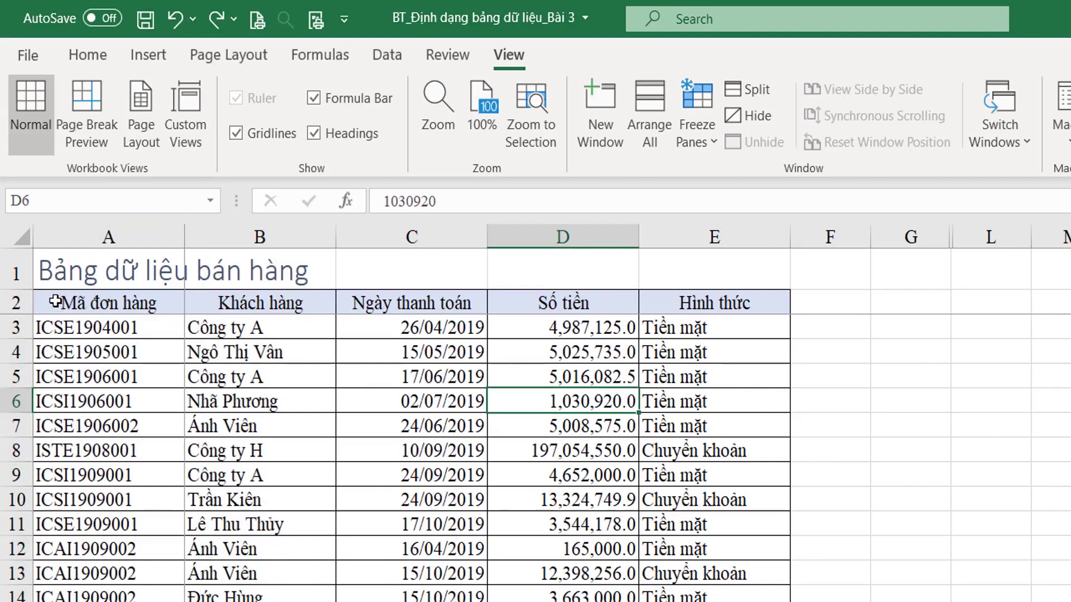
drag(68, 309, 910, 329)
click(836, 374)
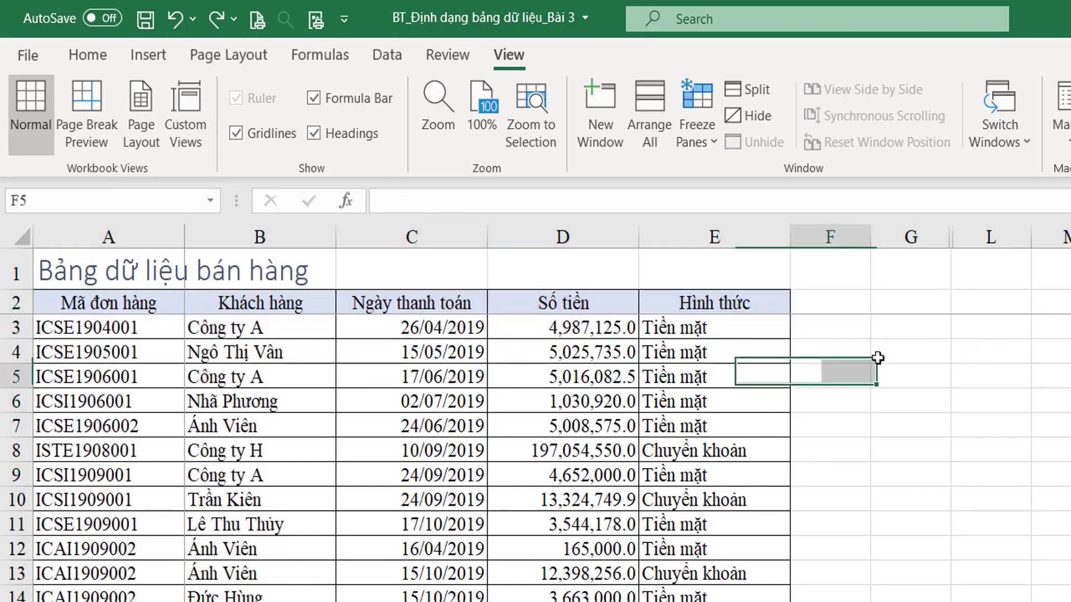
click(333, 327)
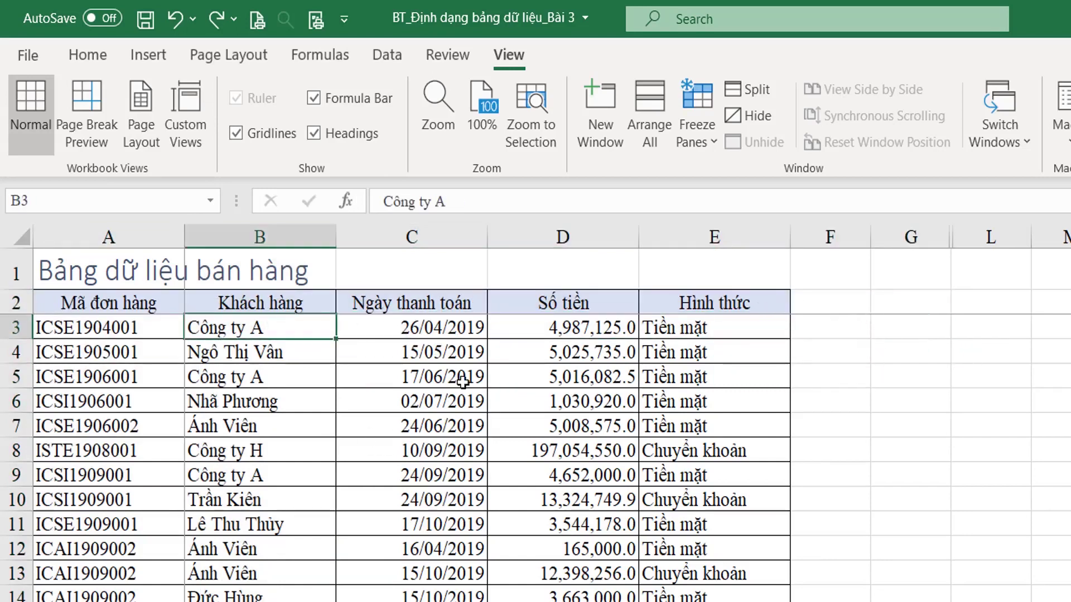
Scroll down to row 27, then right and back left, checking rows 1–2 and column A stay fixed.
scroll(463, 381, down, 1)
scroll(462, 382, down, 4)
scroll(462, 382, down, 3)
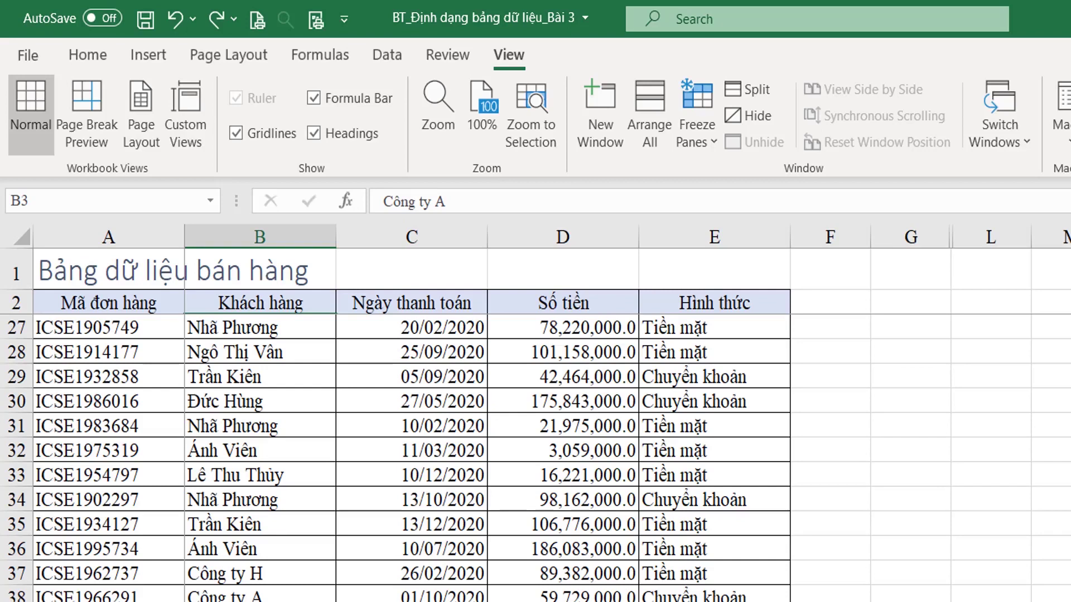
scroll(614, 412, right, 1)
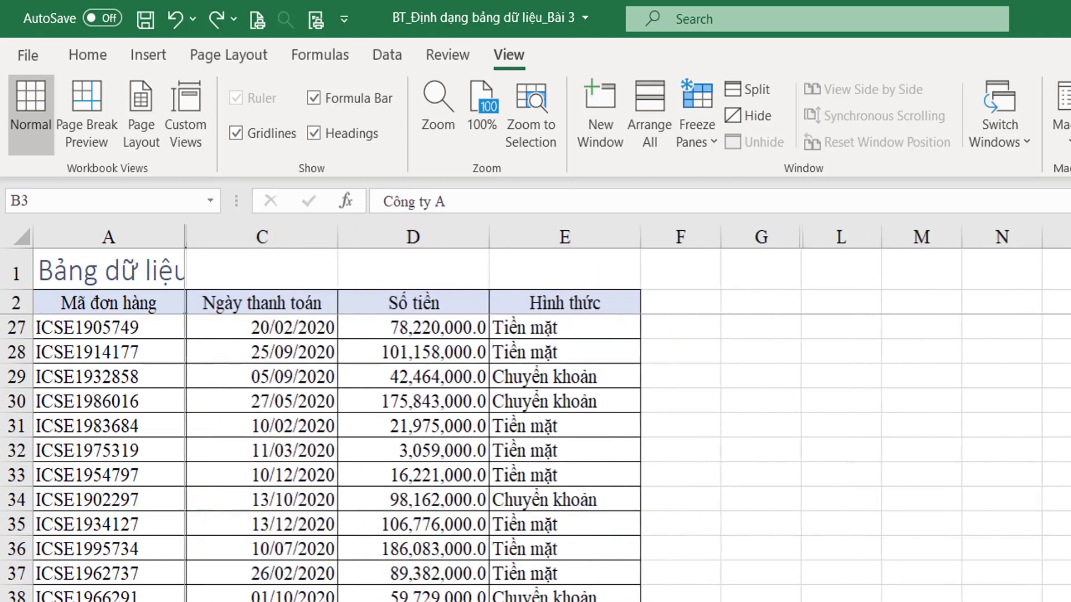
scroll(613, 413, right, 1)
scroll(613, 413, right, 1)
scroll(614, 413, right, 1)
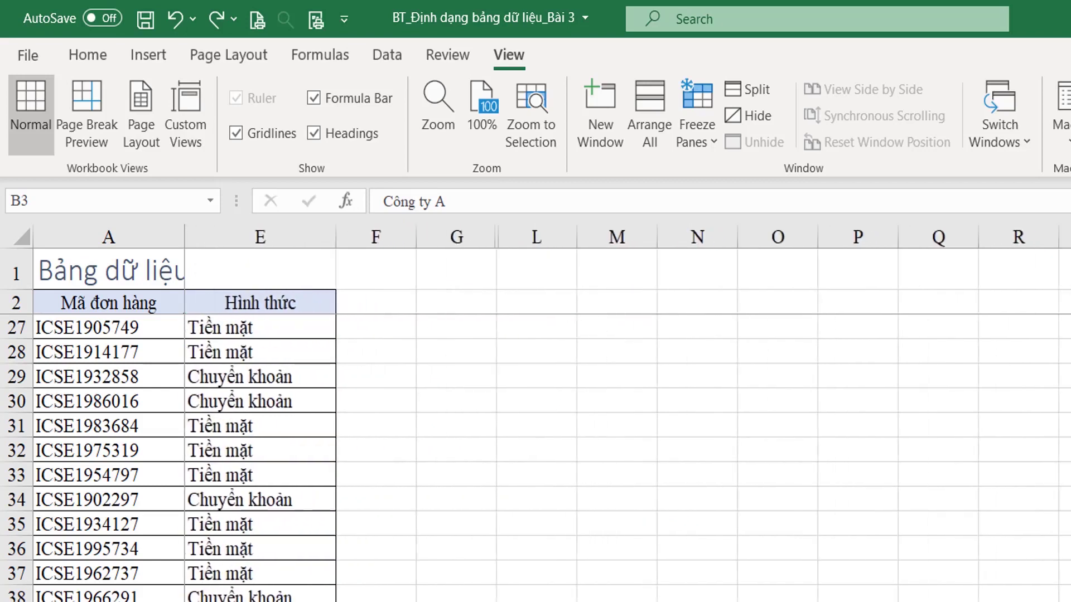
scroll(614, 412, right, 1)
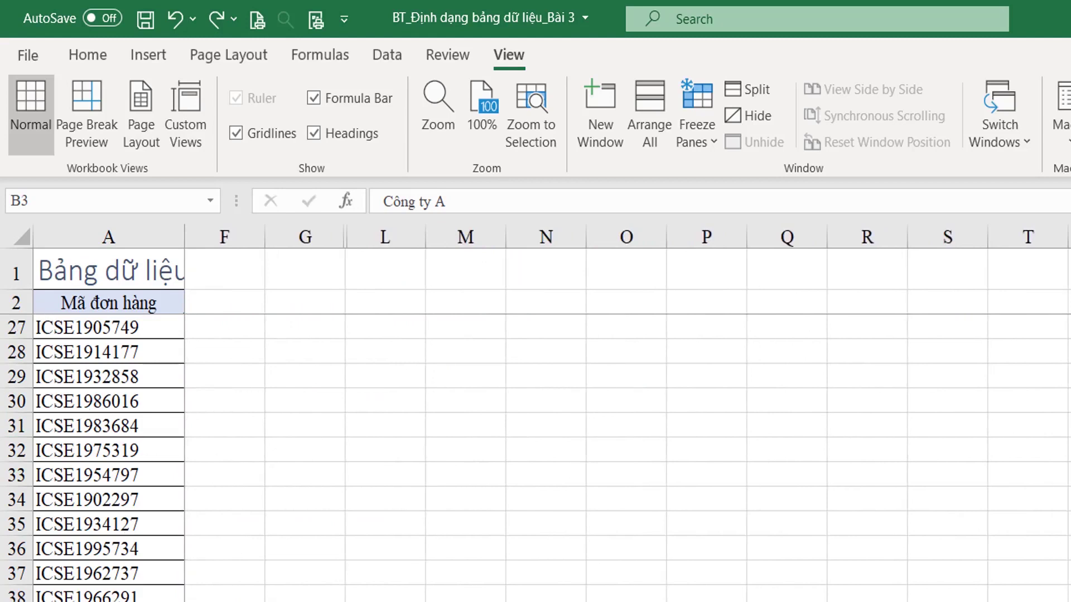
scroll(206, 390, left, 5)
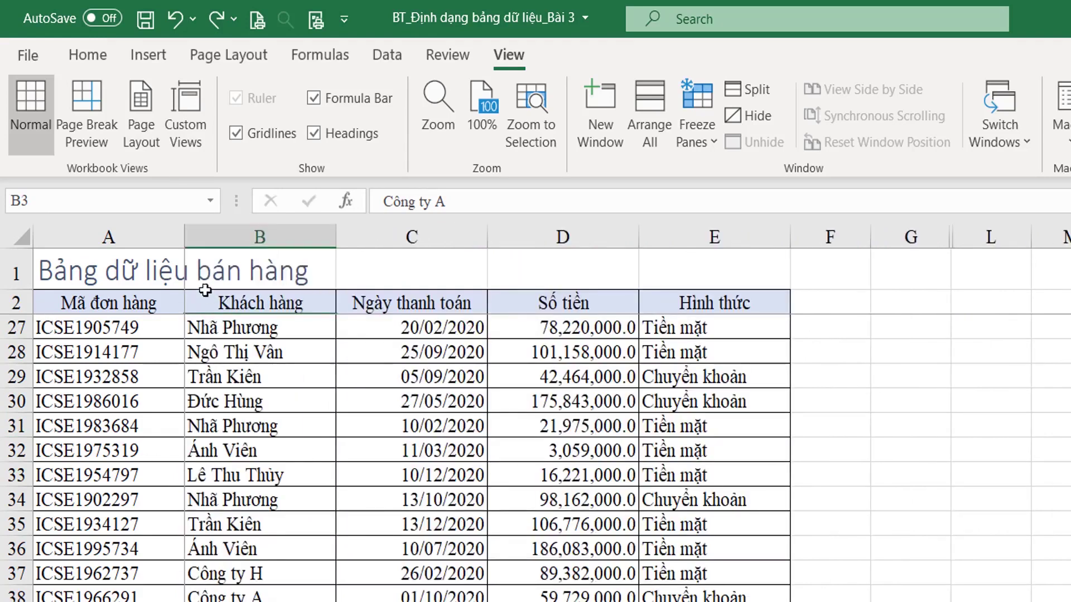
From A1 select the whole table, return to B3, and browse the Freeze Panes options without changing them.
click(170, 274)
key(ctrl+a)
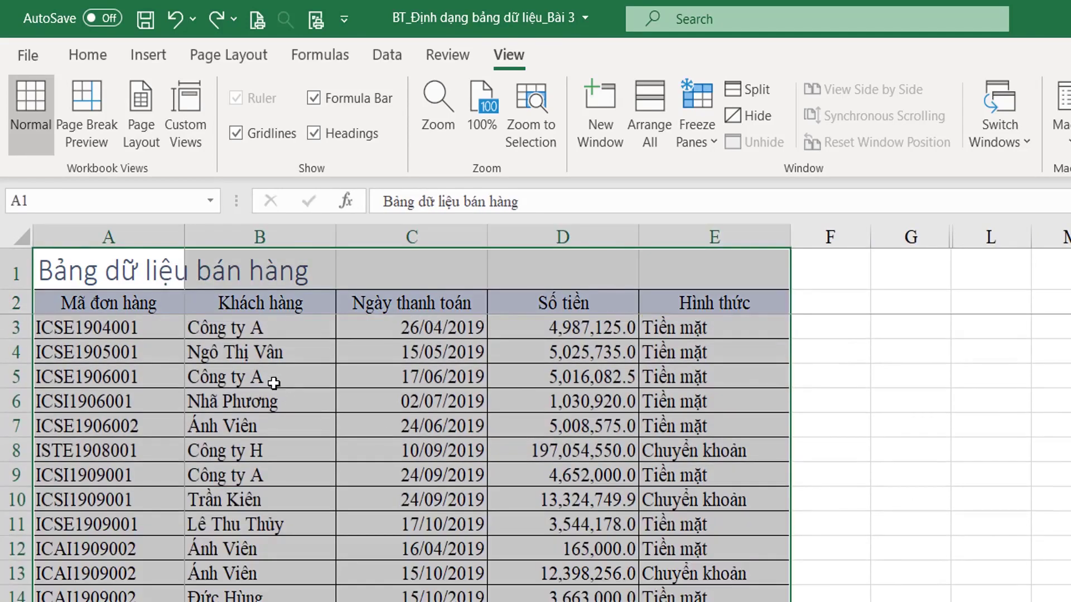
click(269, 330)
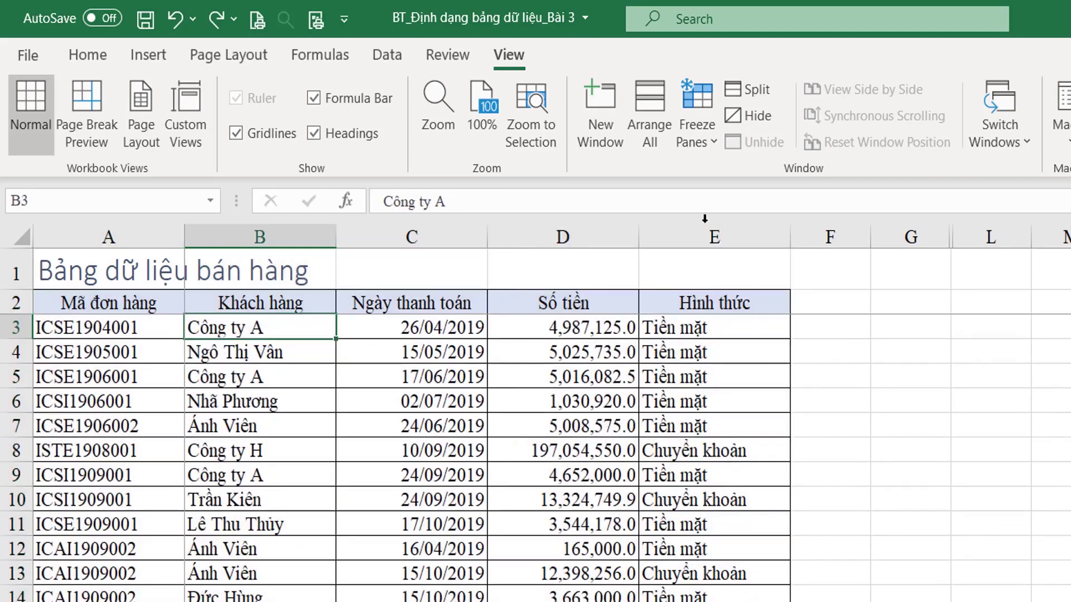
click(694, 136)
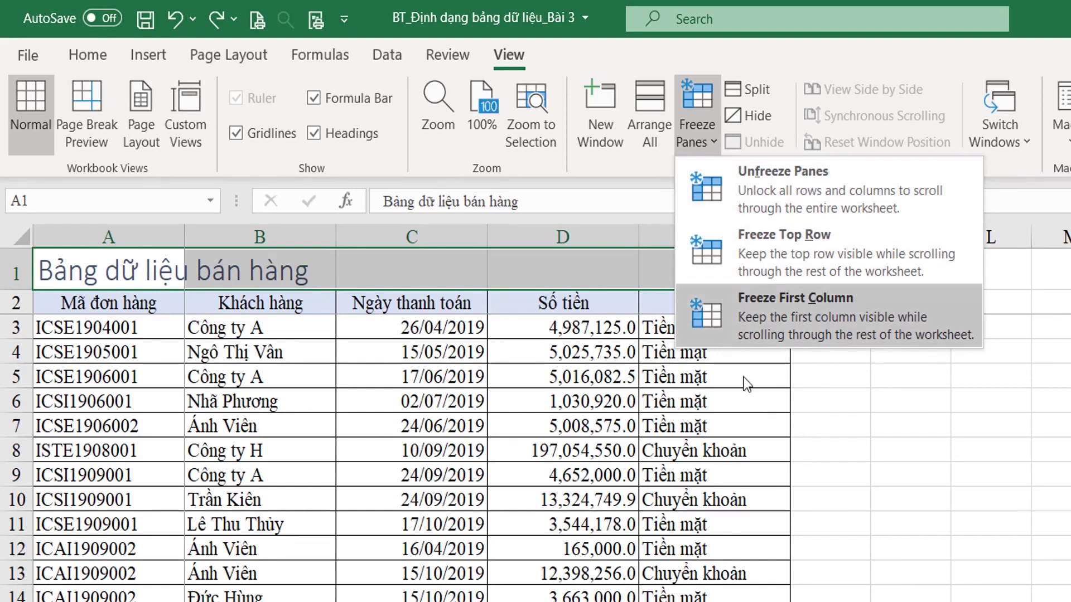
click(136, 330)
click(292, 334)
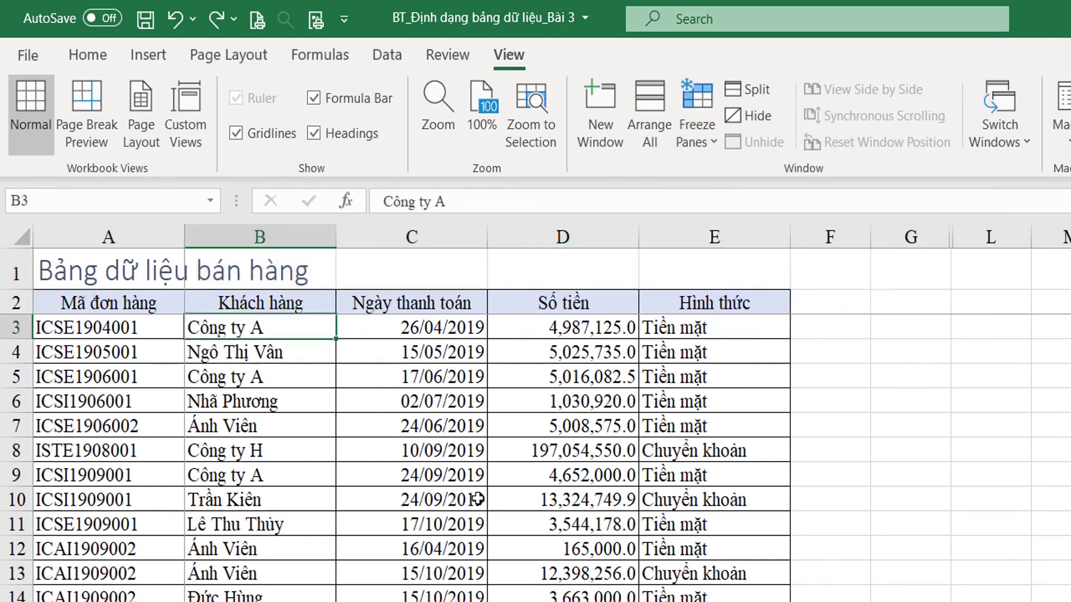